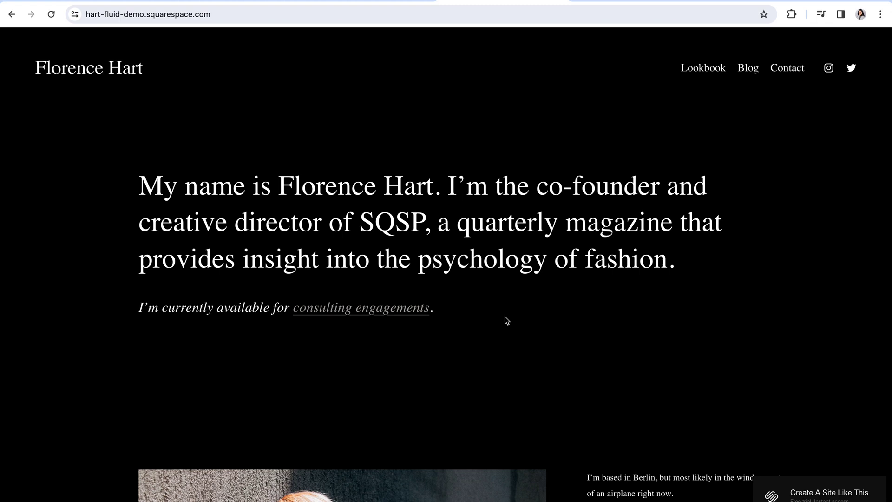
scroll(449, 268, down, 3)
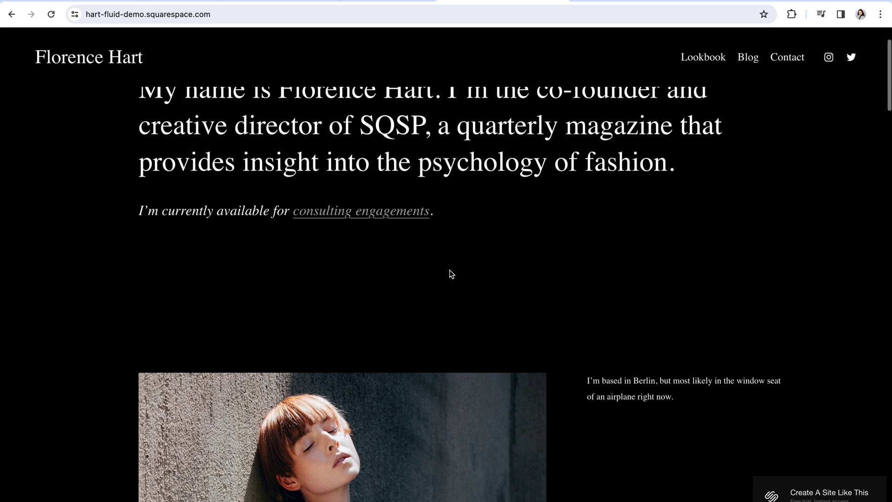
scroll(451, 274, down, 1)
scroll(451, 275, down, 1)
scroll(450, 275, down, 2)
scroll(451, 274, down, 1)
scroll(450, 274, down, 1)
scroll(451, 275, down, 1)
scroll(451, 275, down, 1)
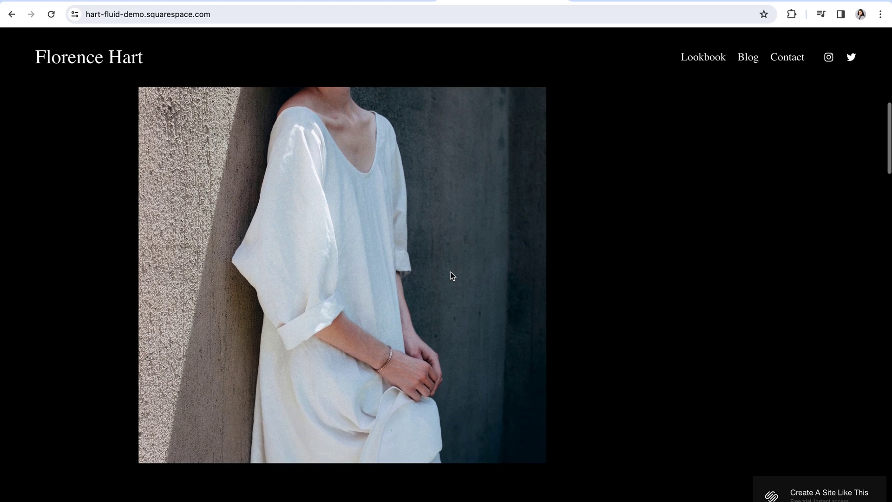
scroll(451, 275, down, 1)
scroll(451, 275, down, 1)
scroll(451, 275, down, 2)
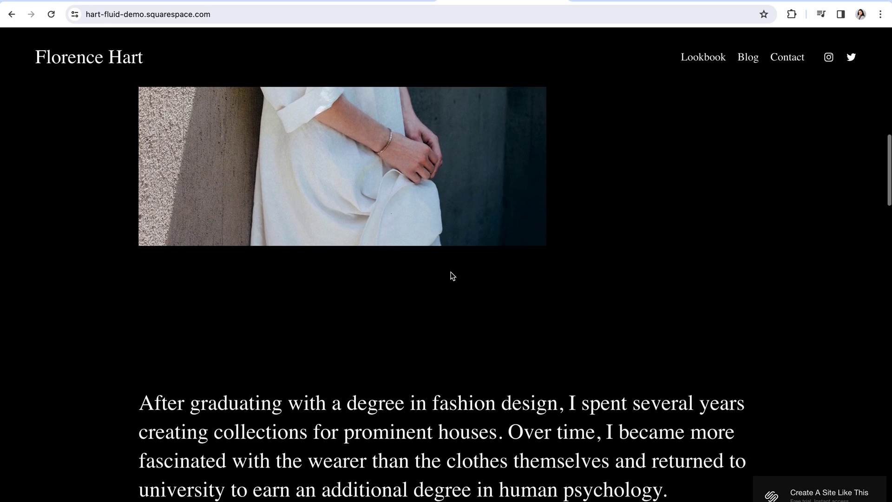
scroll(450, 272, down, 3)
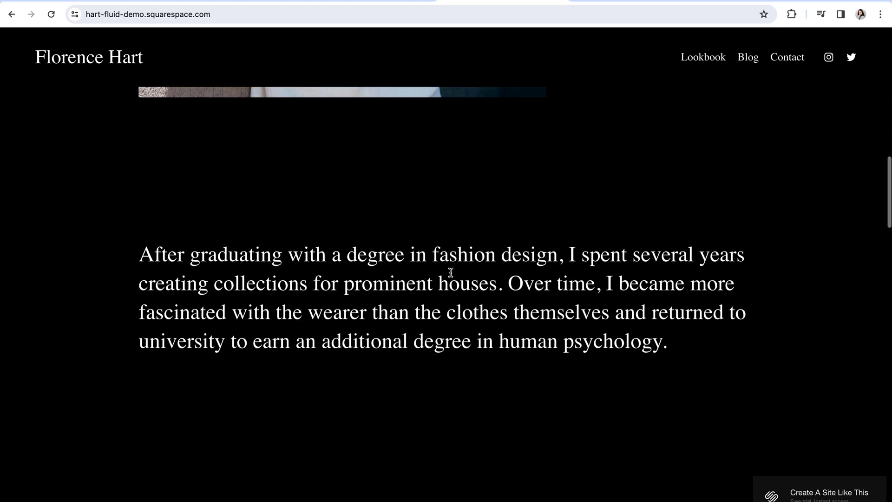
scroll(451, 272, down, 2)
scroll(450, 272, down, 2)
scroll(451, 276, down, 2)
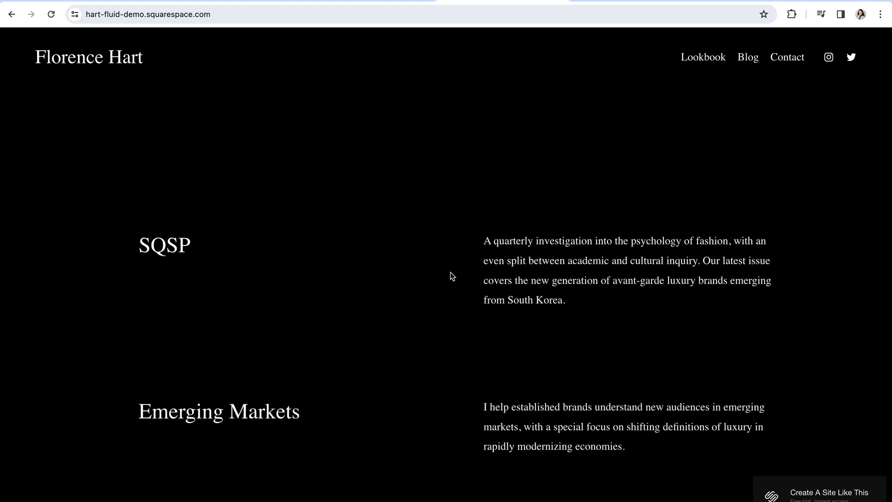
scroll(450, 276, down, 2)
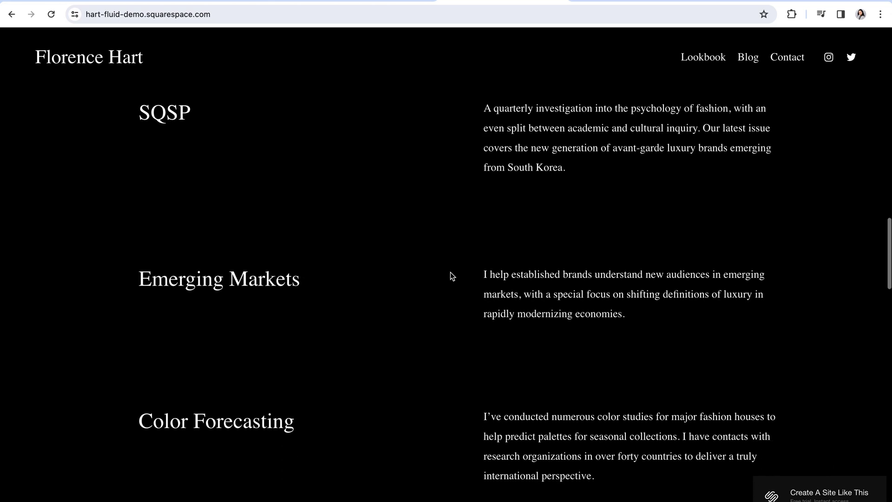
scroll(451, 276, down, 2)
scroll(450, 277, down, 2)
scroll(450, 276, up, 2)
scroll(451, 276, up, 2)
Step: Open the Lookbook photo gallery and browse its grid
click(697, 62)
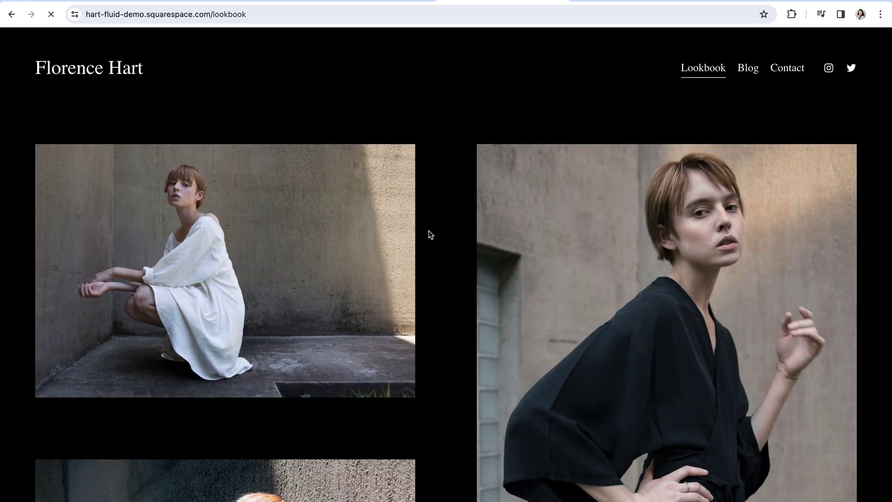
scroll(429, 234, down, 2)
scroll(433, 270, down, 3)
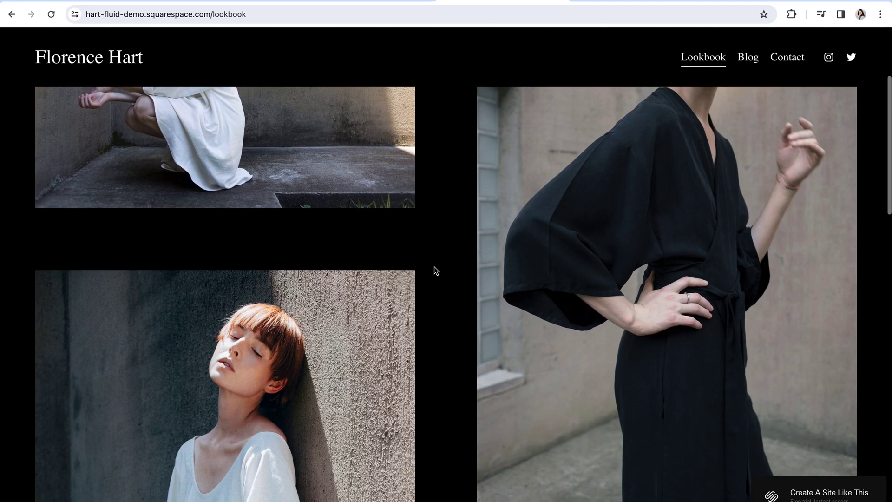
scroll(433, 270, down, 2)
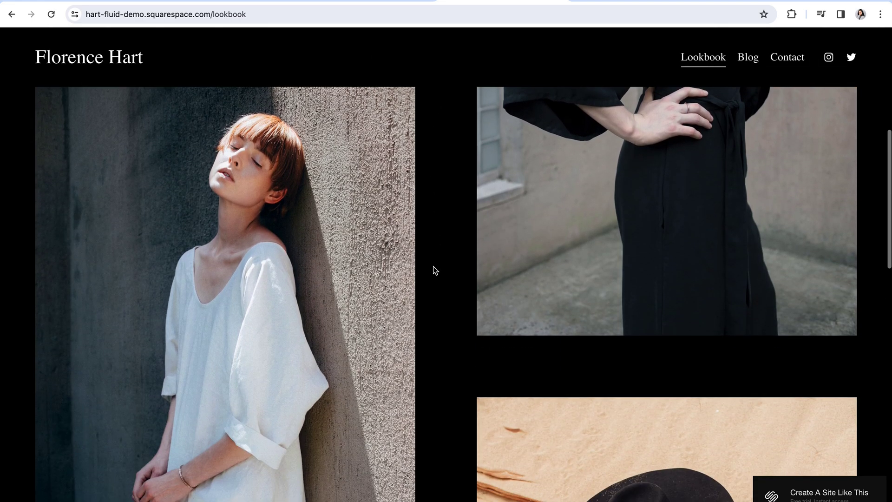
scroll(433, 270, down, 2)
scroll(433, 271, up, 2)
scroll(433, 270, up, 2)
scroll(433, 271, up, 1)
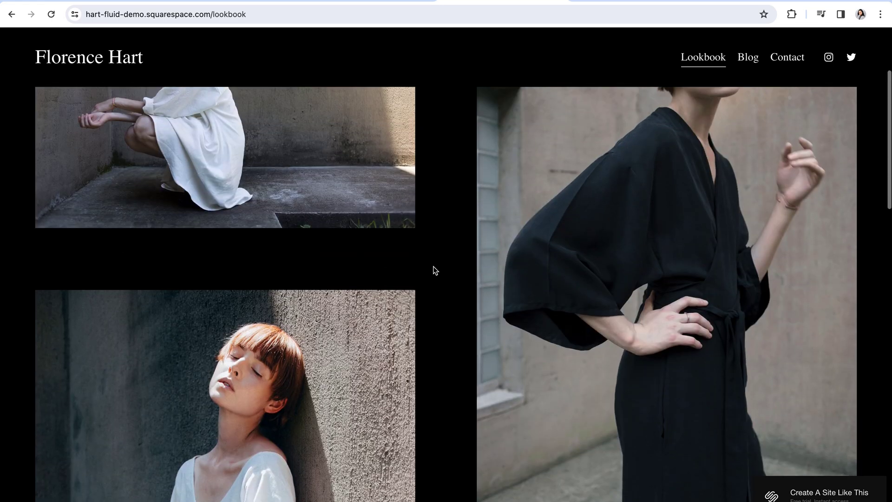
scroll(433, 270, up, 2)
scroll(433, 271, up, 1)
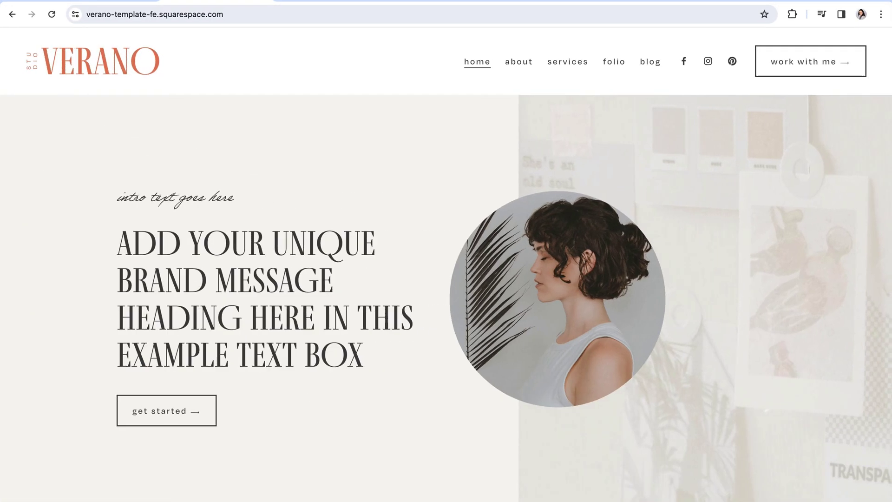
mouse_move(558, 300)
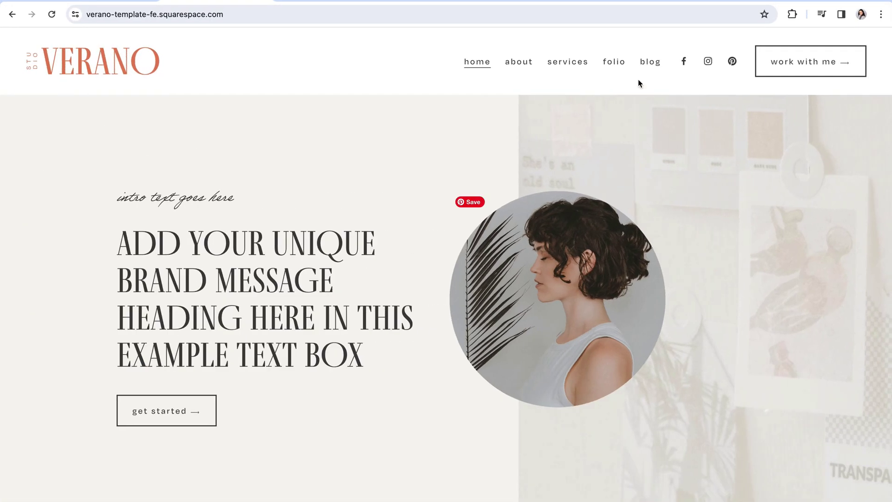
Step: Open Verano's portfolio page and browse into the Project Two case study
click(616, 63)
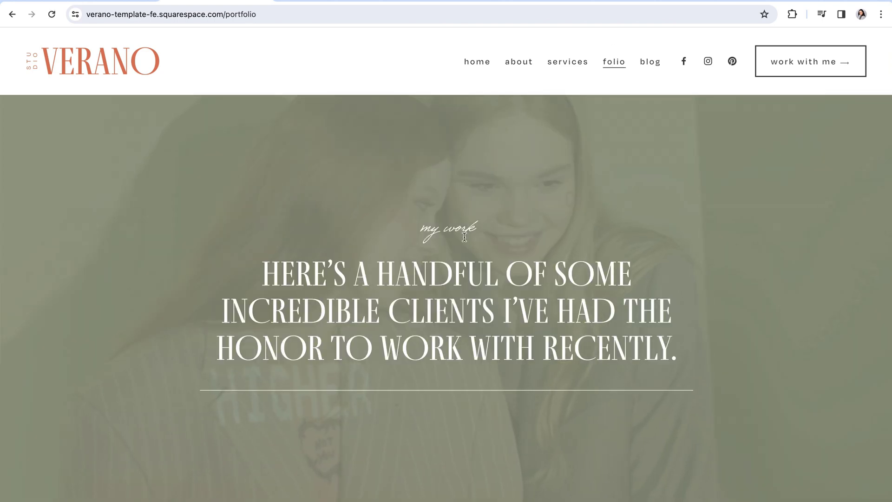
scroll(433, 226, down, 1)
scroll(433, 226, down, 1)
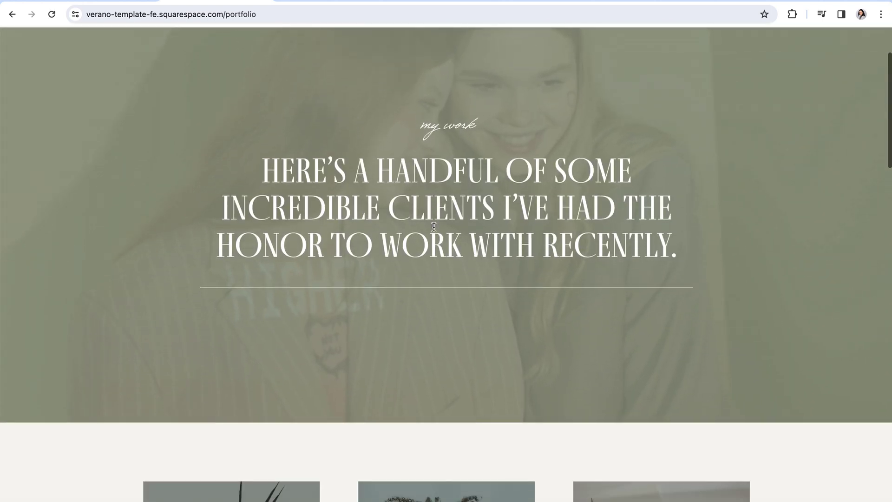
scroll(433, 226, down, 2)
scroll(433, 231, down, 2)
scroll(433, 231, down, 2)
scroll(432, 231, down, 1)
scroll(433, 231, down, 1)
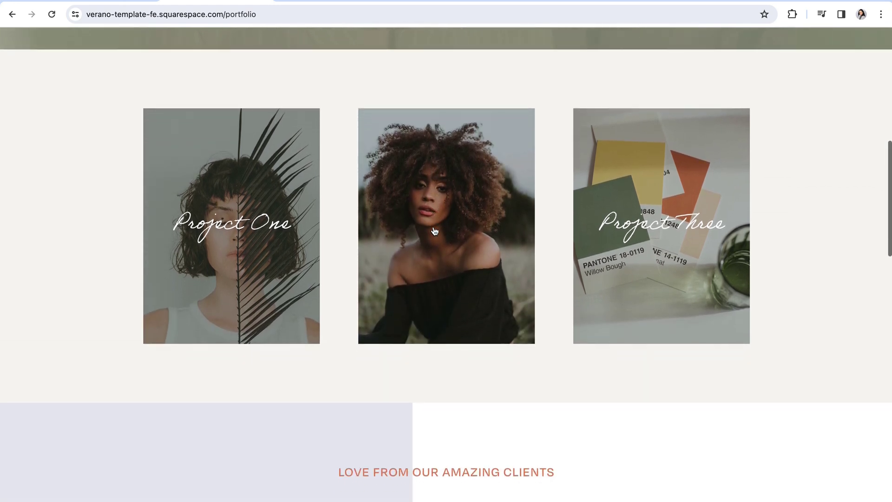
scroll(433, 231, down, 1)
scroll(432, 231, down, 1)
scroll(432, 231, down, 2)
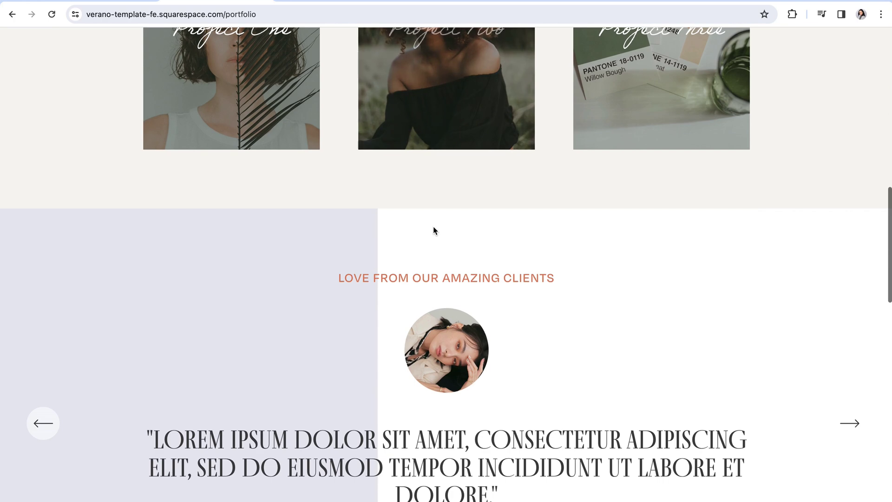
scroll(433, 230, up, 1)
scroll(434, 230, up, 1)
scroll(437, 231, up, 1)
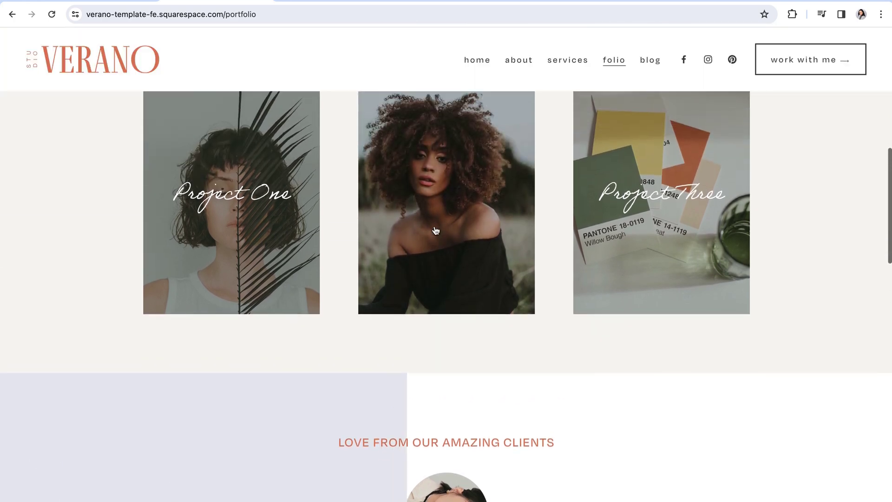
scroll(446, 219, up, 1)
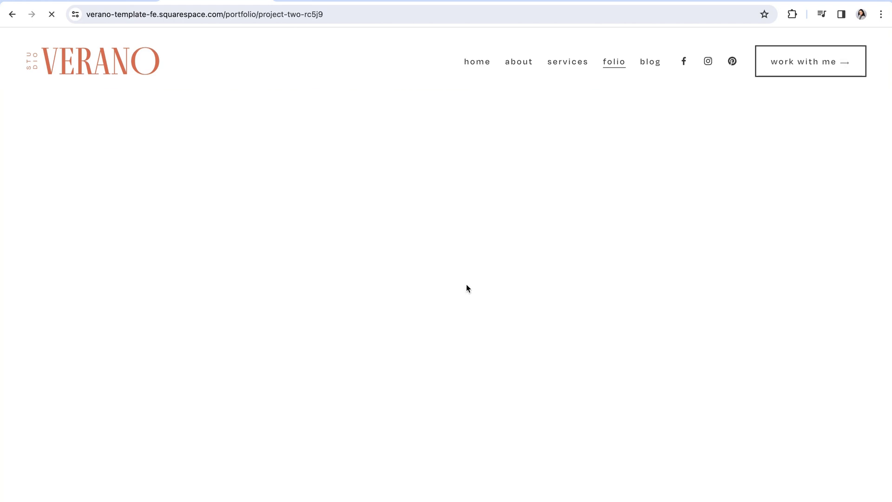
scroll(455, 262, down, 1)
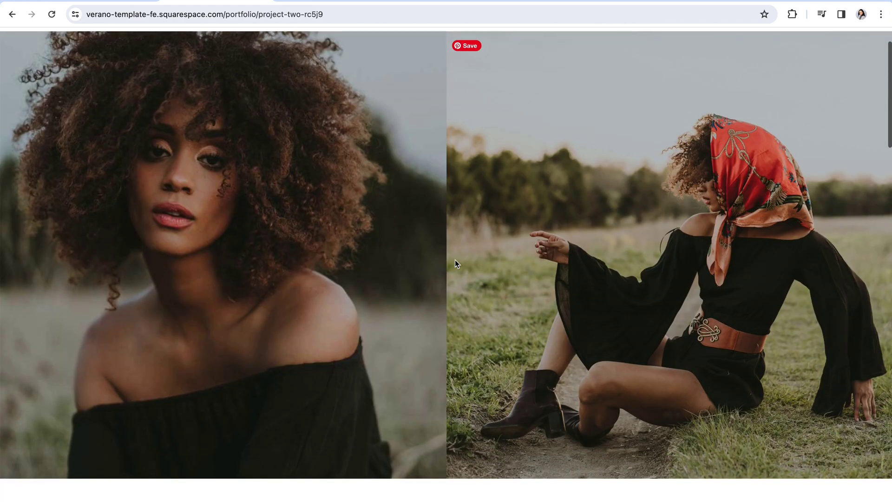
scroll(455, 261, down, 1)
scroll(455, 261, down, 2)
scroll(454, 264, down, 2)
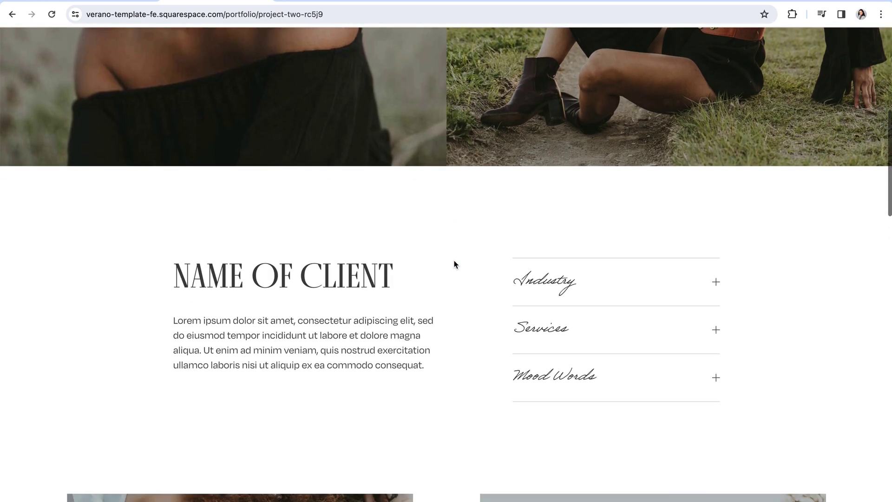
scroll(454, 264, down, 2)
scroll(454, 264, down, 1)
scroll(453, 263, up, 5)
scroll(453, 263, up, 1)
scroll(454, 264, up, 1)
scroll(454, 264, up, 1)
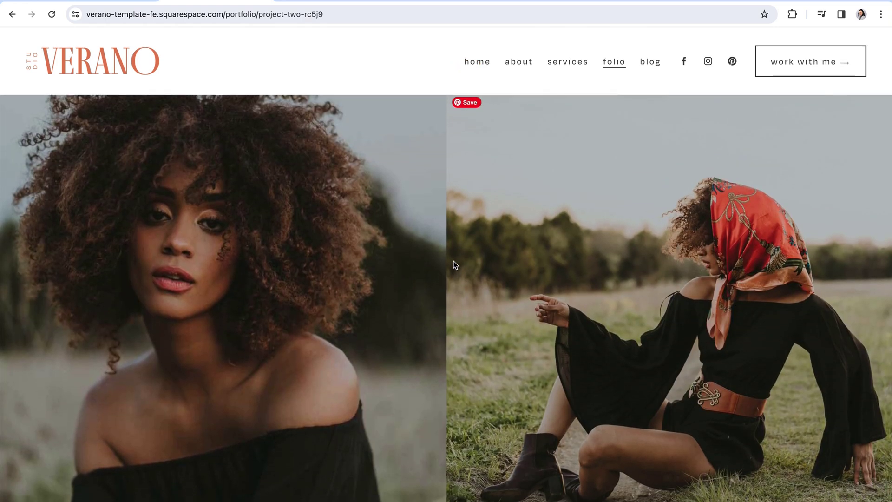
Step: Browse Victoria's Portfolio grid, preview the CONTACT US HERE form modal and close it
click(316, 1)
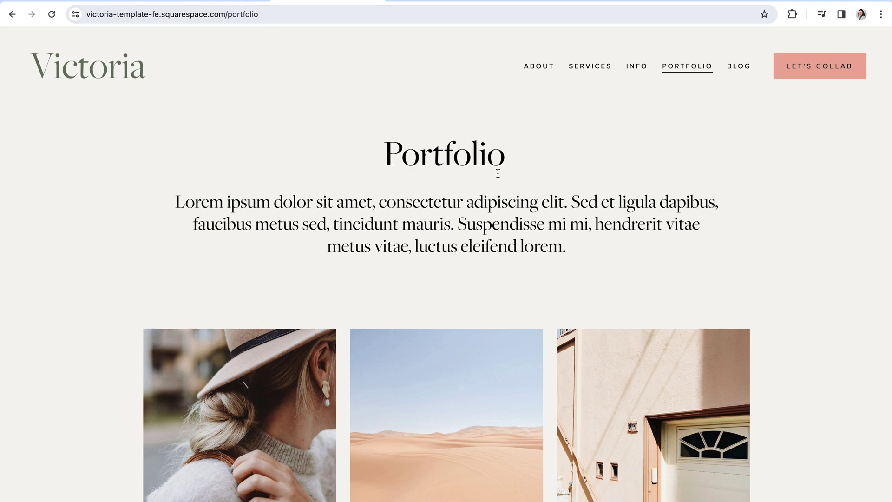
scroll(462, 229, down, 1)
scroll(464, 233, down, 3)
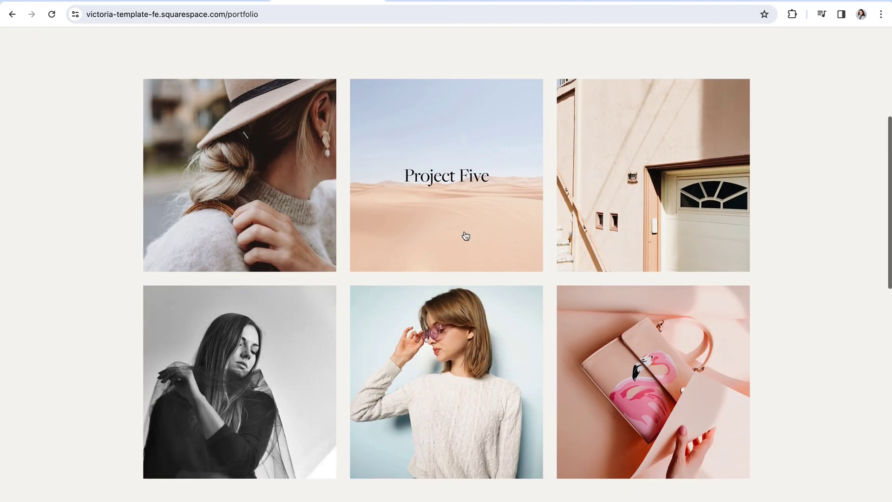
scroll(463, 234, down, 1)
scroll(465, 236, down, 1)
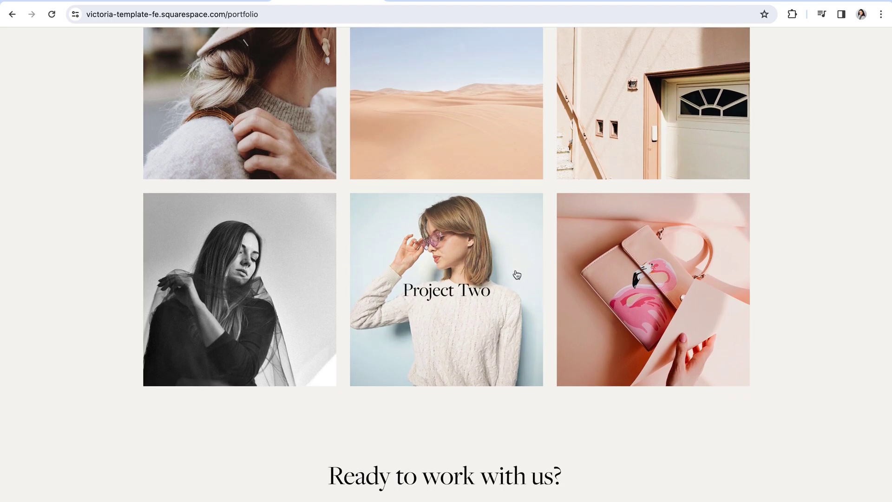
scroll(516, 277, down, 1)
scroll(516, 274, down, 1)
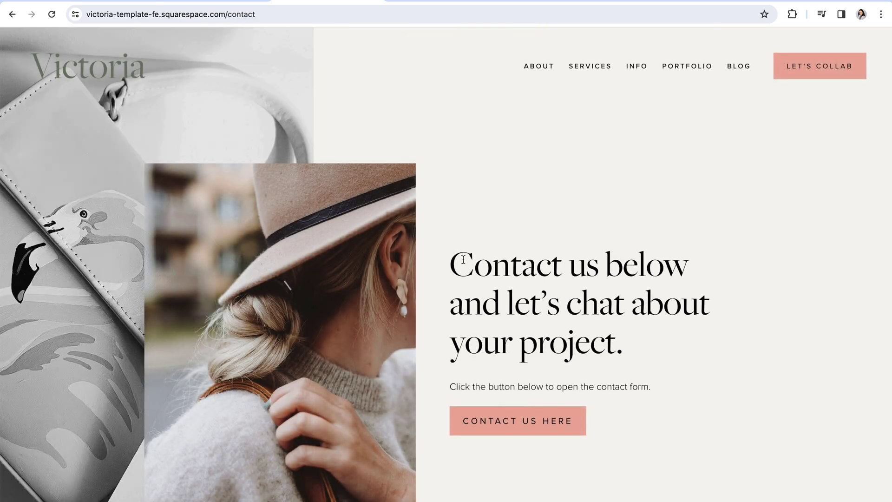
scroll(505, 244, down, 3)
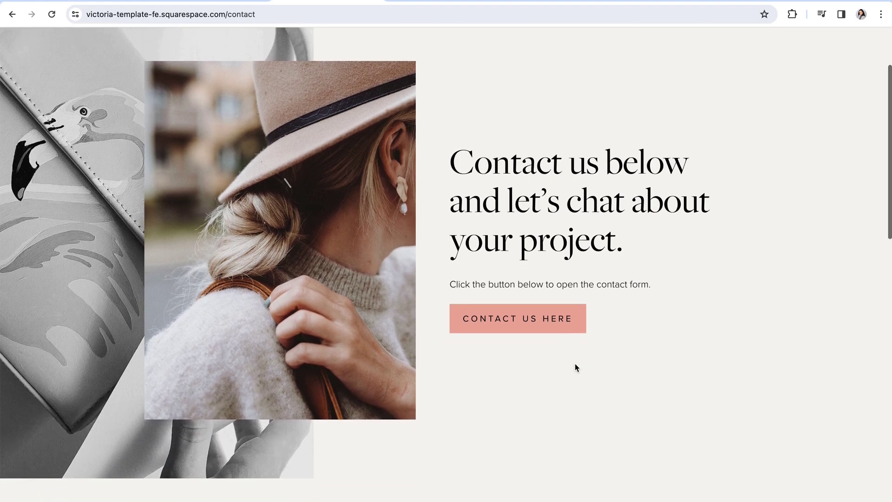
click(541, 313)
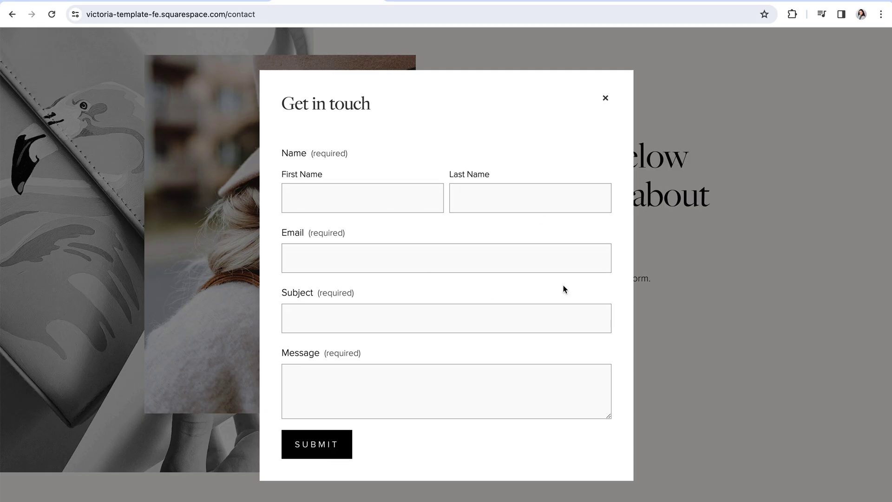
click(605, 99)
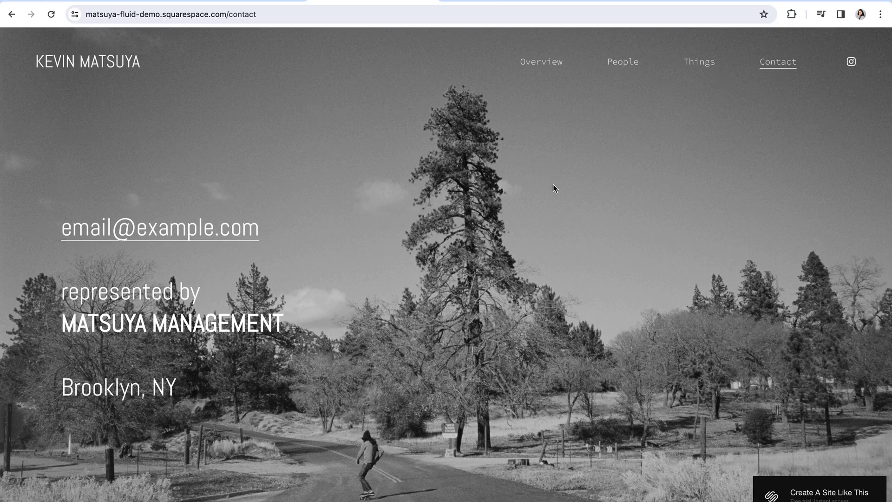
scroll(551, 182, down, 1)
scroll(553, 188, down, 2)
scroll(553, 188, up, 3)
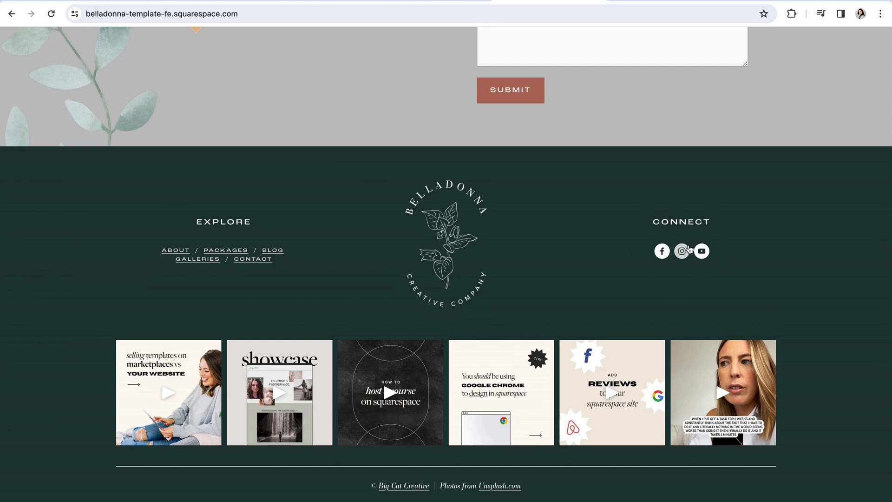
scroll(758, 256, up, 2)
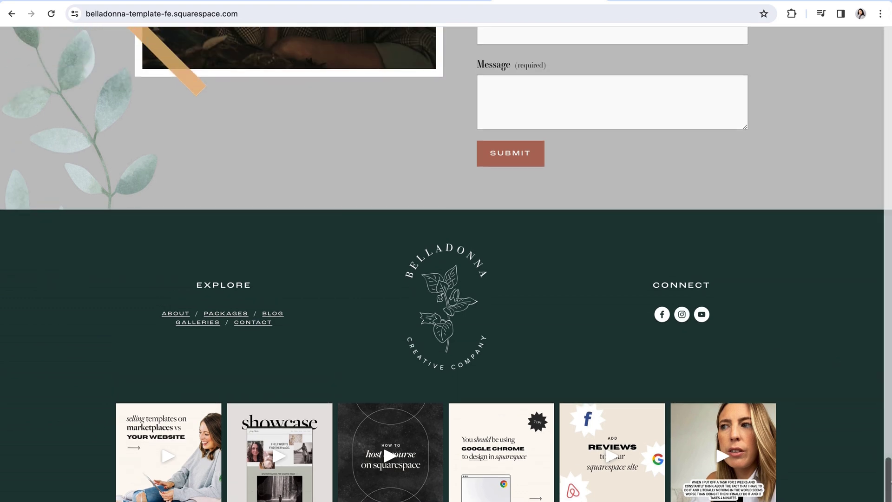
scroll(887, 469, up, 1)
drag(887, 469, 882, 26)
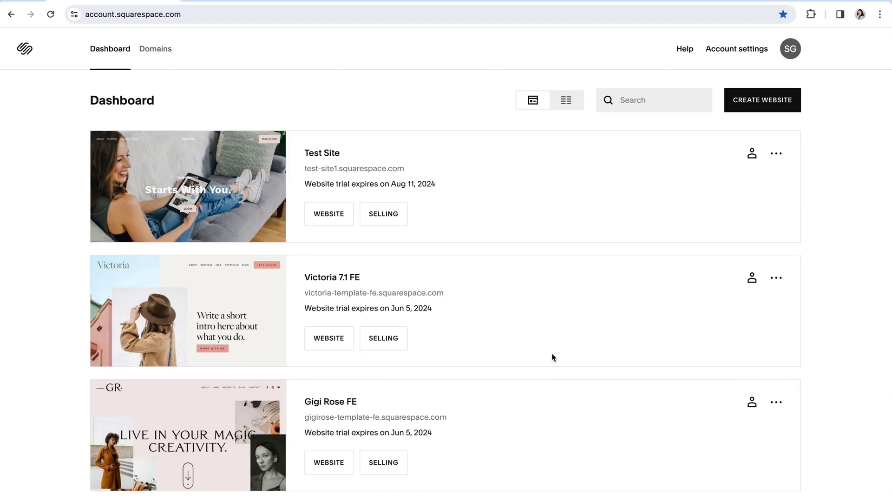
Step: Open Test Site's Website editor and start adding a page to Main Navigation
click(206, 186)
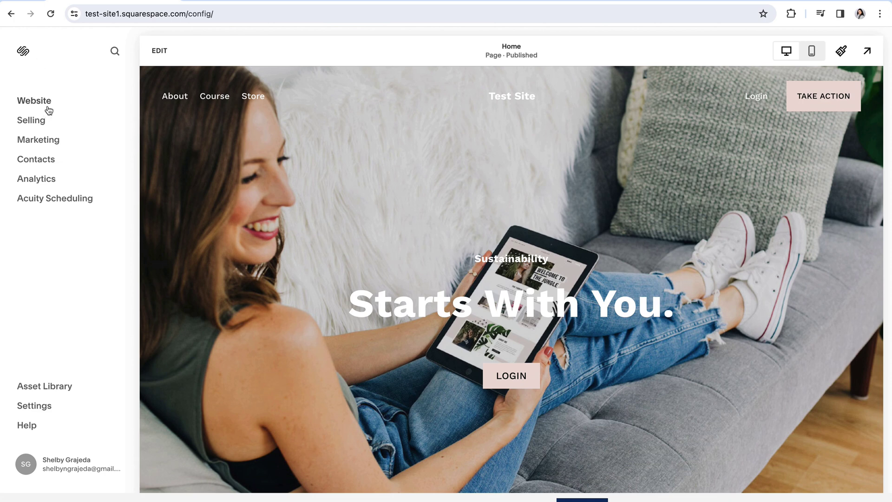
click(45, 105)
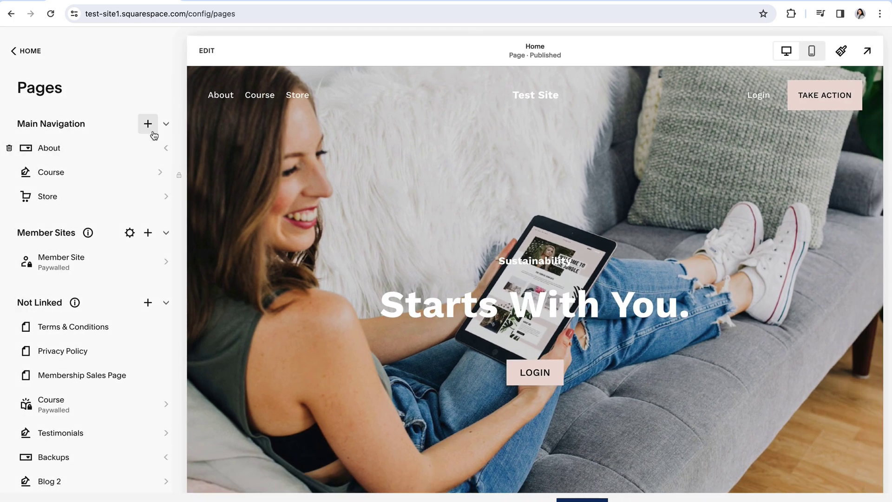
click(153, 128)
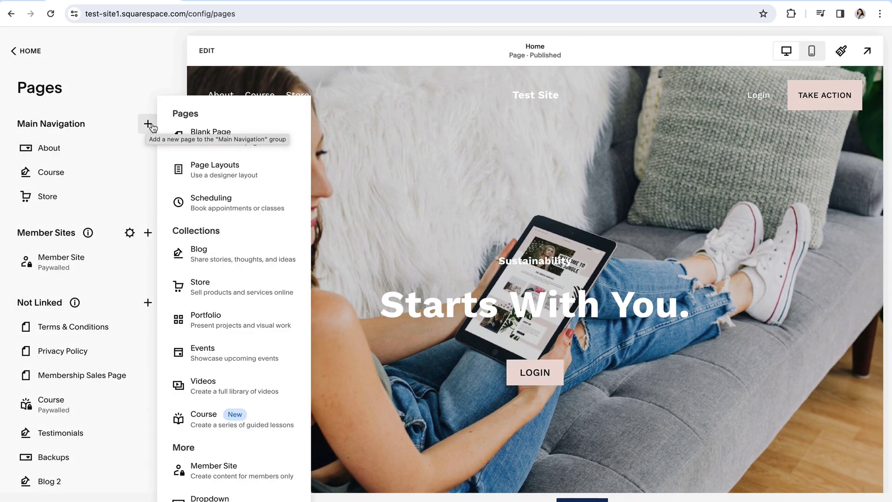
Step: Choose the Portfolio collection and confirm the new page named Portfolio
click(209, 320)
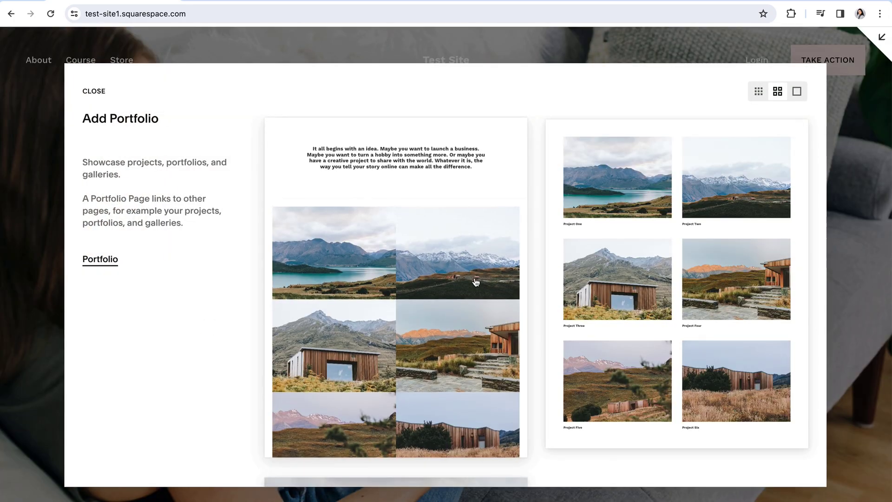
key(Escape)
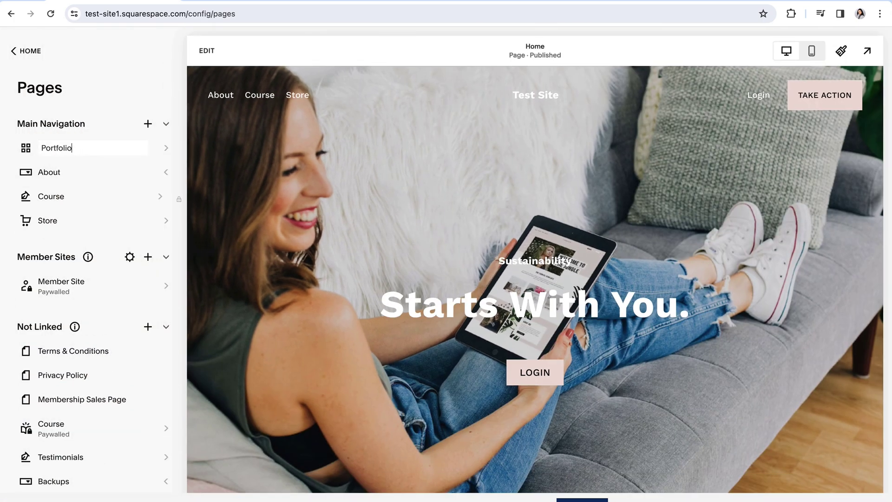
key(Return)
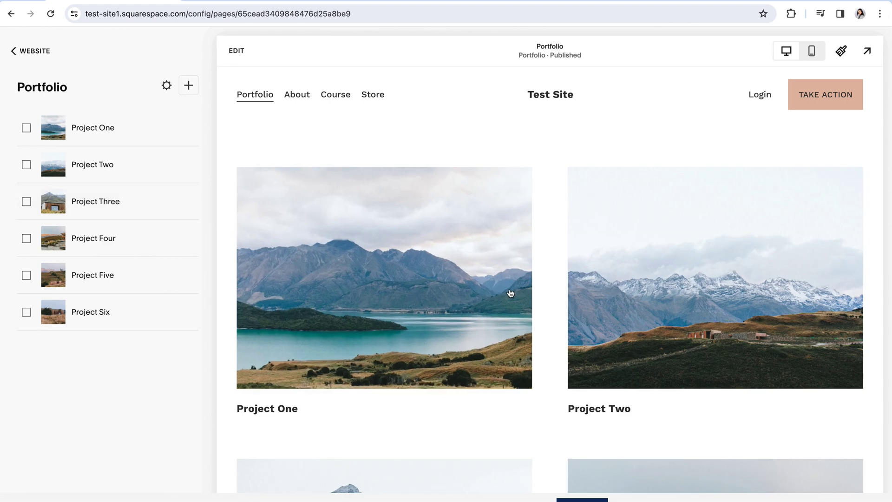
scroll(509, 293, down, 2)
scroll(510, 293, down, 3)
scroll(509, 294, up, 4)
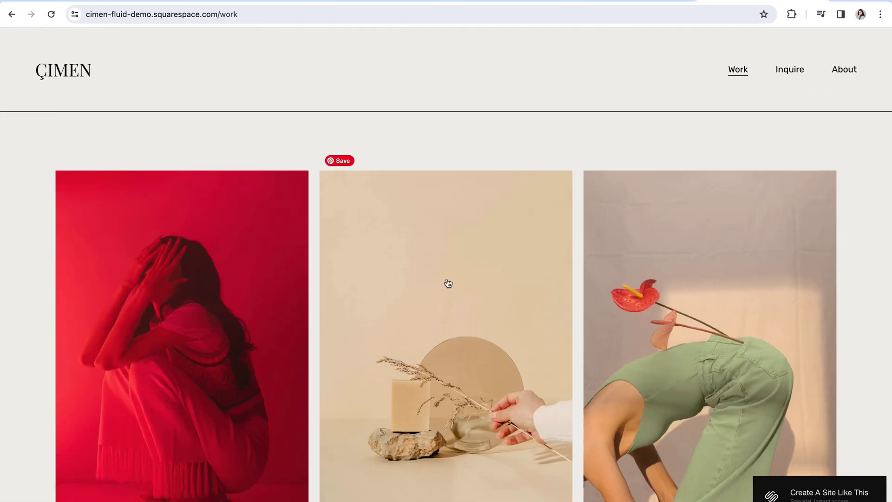
scroll(448, 283, down, 1)
scroll(446, 282, down, 2)
scroll(444, 283, down, 2)
scroll(444, 283, down, 1)
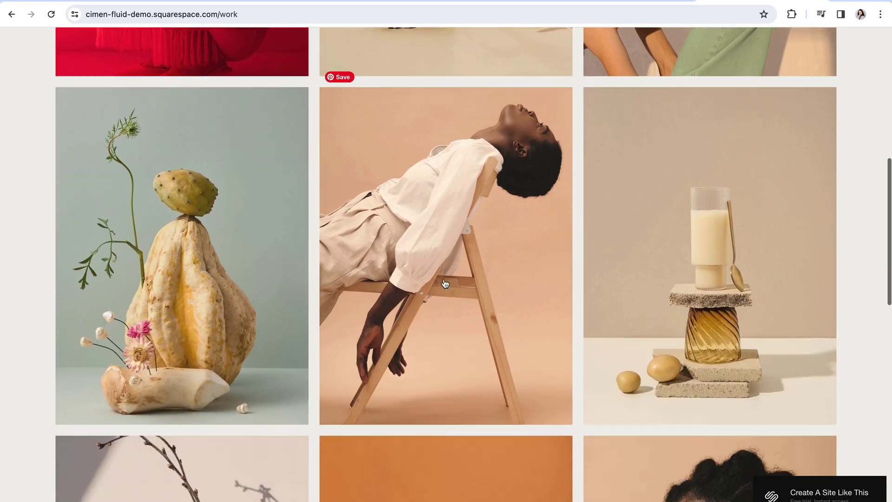
scroll(445, 283, down, 4)
scroll(454, 302, up, 4)
scroll(454, 303, up, 3)
scroll(451, 300, up, 3)
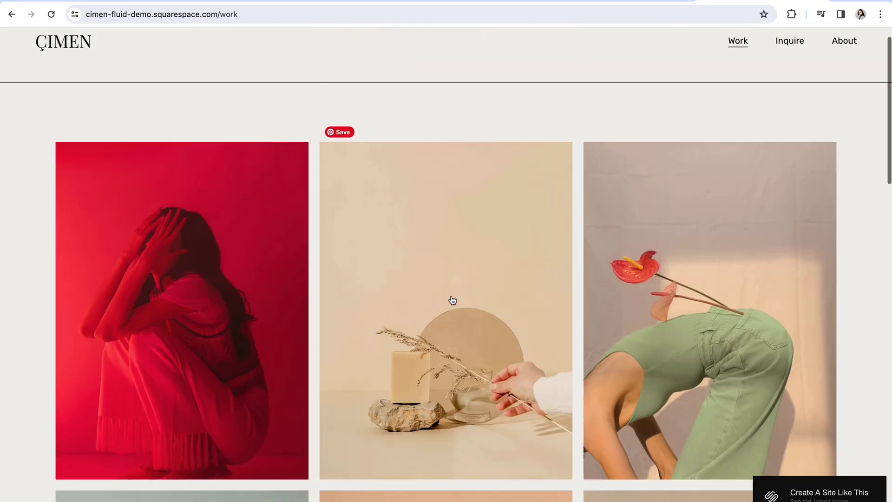
scroll(452, 301, up, 1)
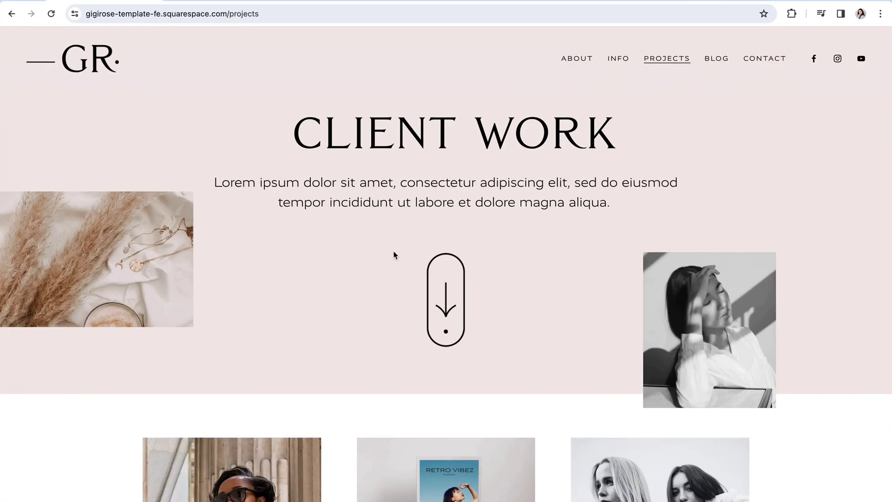
scroll(409, 290, down, 1)
scroll(409, 290, down, 1)
scroll(409, 290, down, 1)
scroll(410, 295, down, 2)
scroll(410, 294, down, 1)
scroll(410, 295, down, 2)
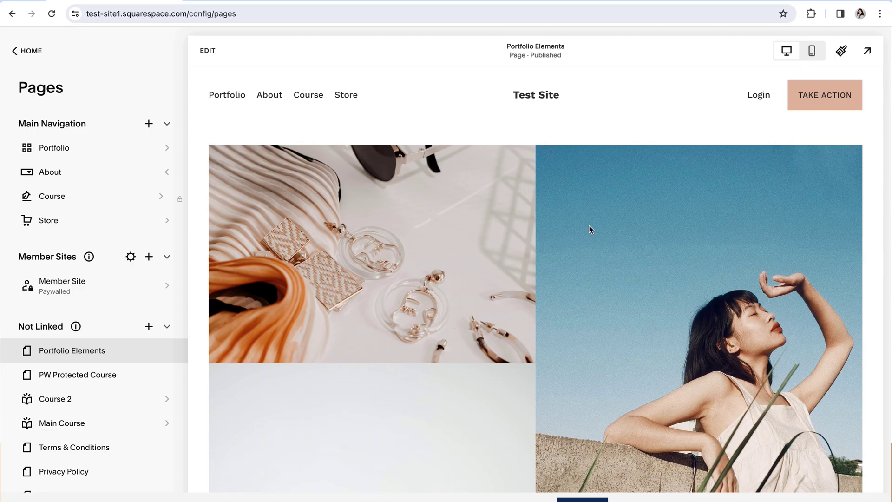
scroll(584, 225, down, 1)
scroll(582, 226, down, 1)
scroll(583, 226, down, 2)
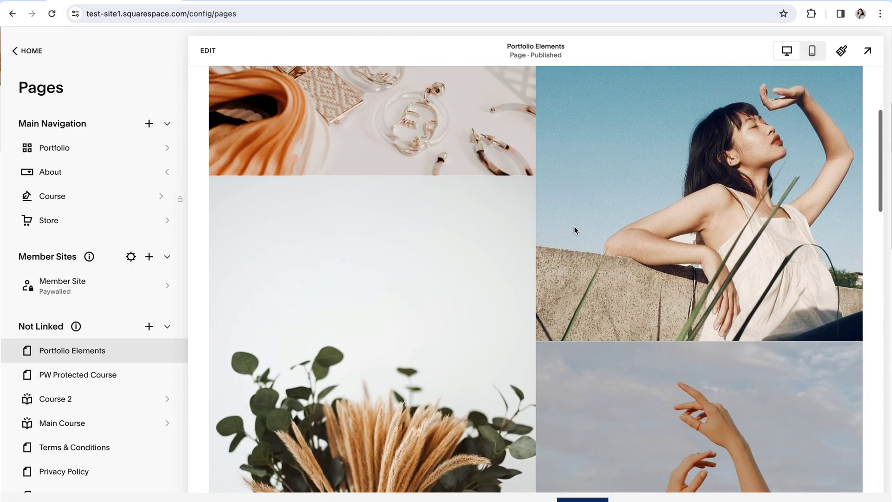
scroll(578, 229, down, 1)
scroll(590, 283, up, 3)
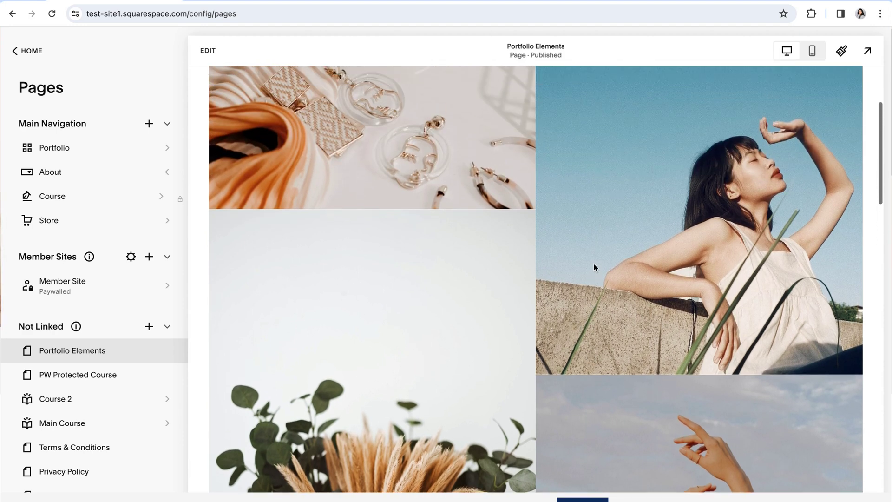
scroll(594, 266, up, 2)
Step: Set the gallery to the Grid: Strips layout with tighter image spacing
click(202, 53)
mouse_move(767, 279)
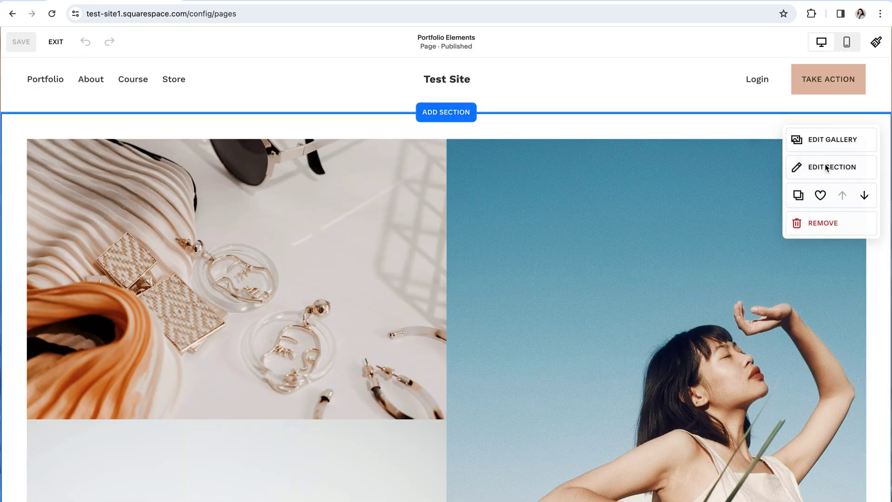
click(826, 162)
click(788, 223)
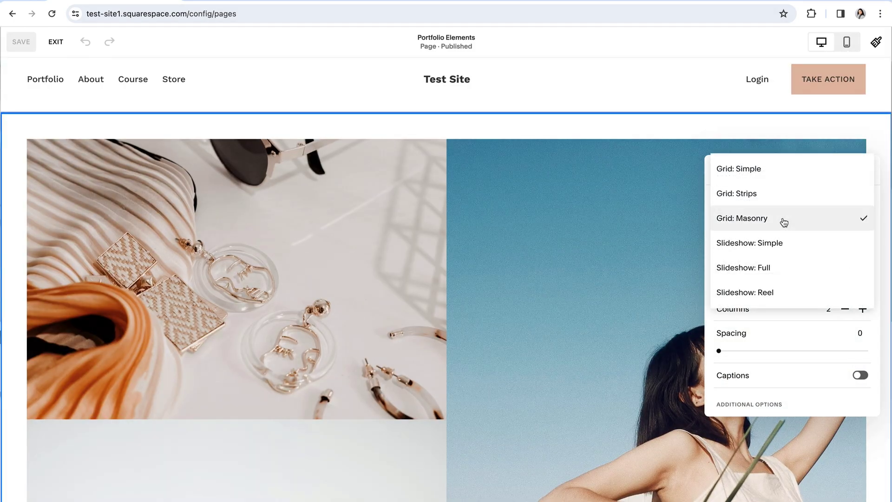
click(757, 195)
scroll(577, 202, up, 1)
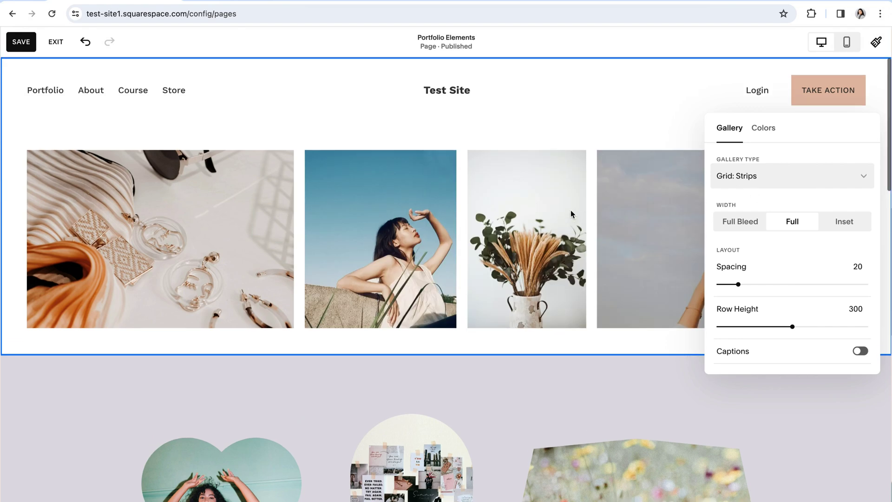
mouse_move(738, 284)
mouse_down()
mouse_move(746, 282)
mouse_move(725, 284)
mouse_up()
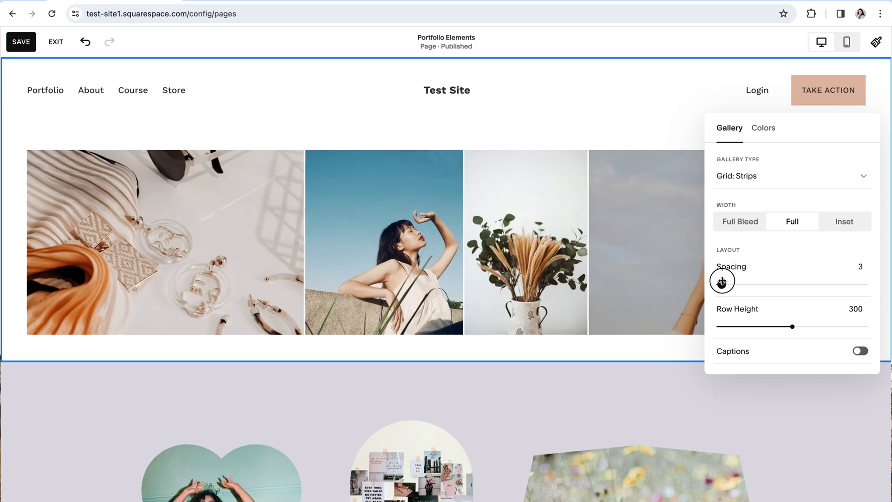
Step: Change the gallery to Slideshow: Simple and step through its slides
click(838, 181)
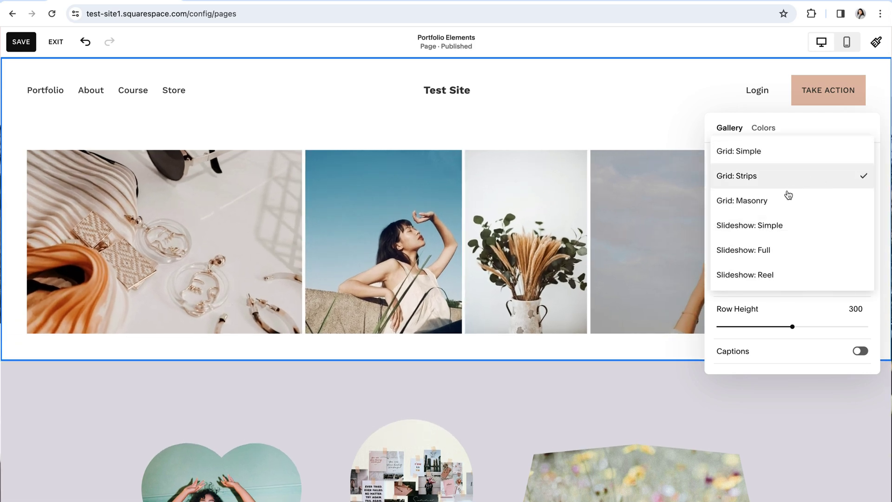
click(764, 231)
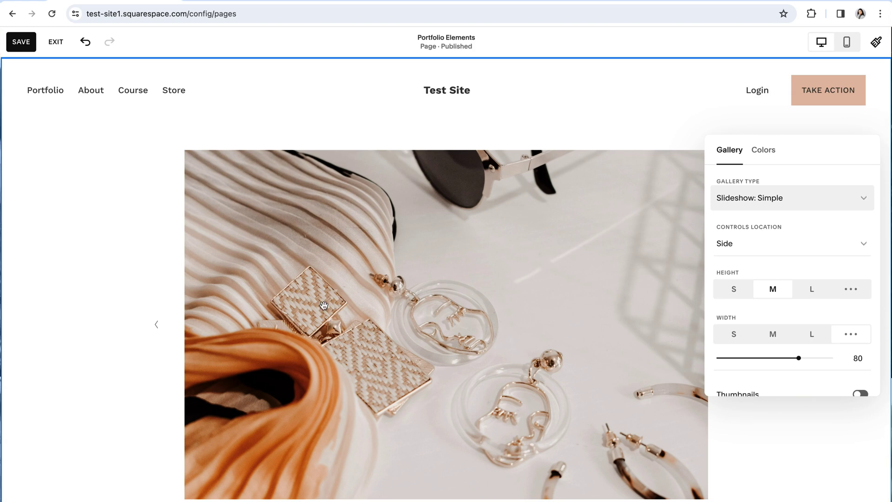
scroll(325, 304, down, 2)
click(159, 282)
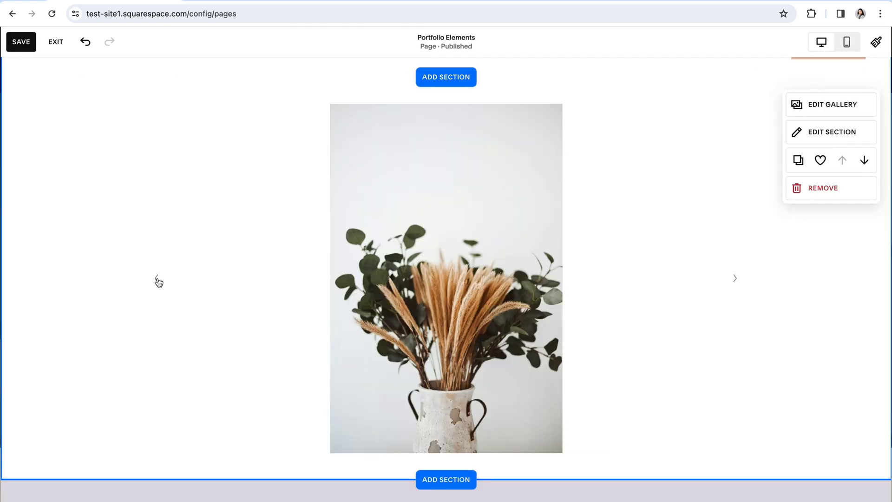
click(158, 282)
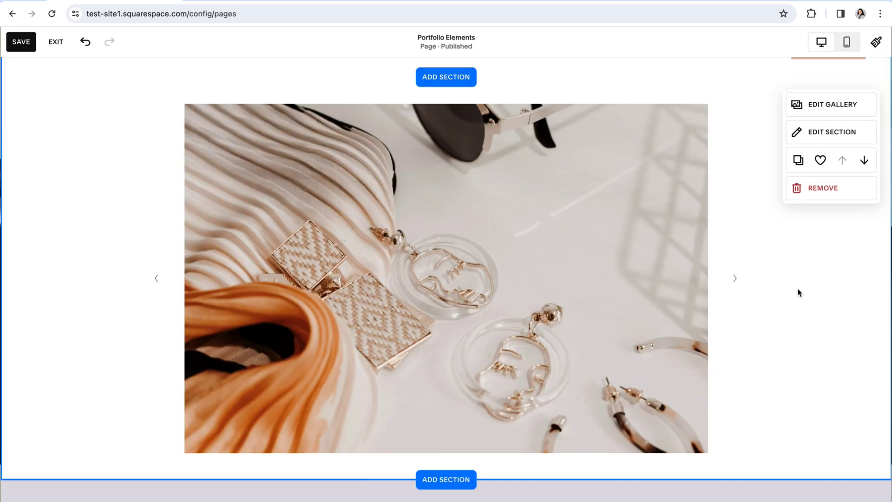
scroll(799, 293, up, 2)
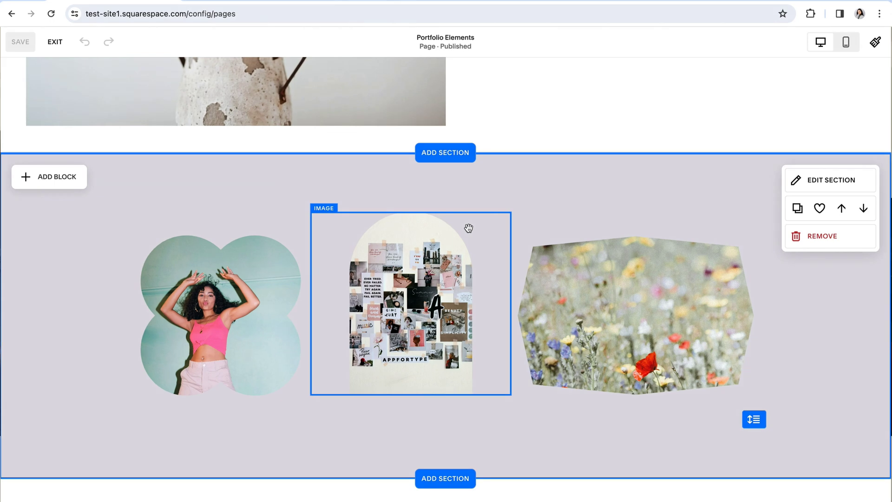
scroll(469, 228, down, 2)
Step: Apply a different shape to the arch collage image in its Design settings
click(422, 237)
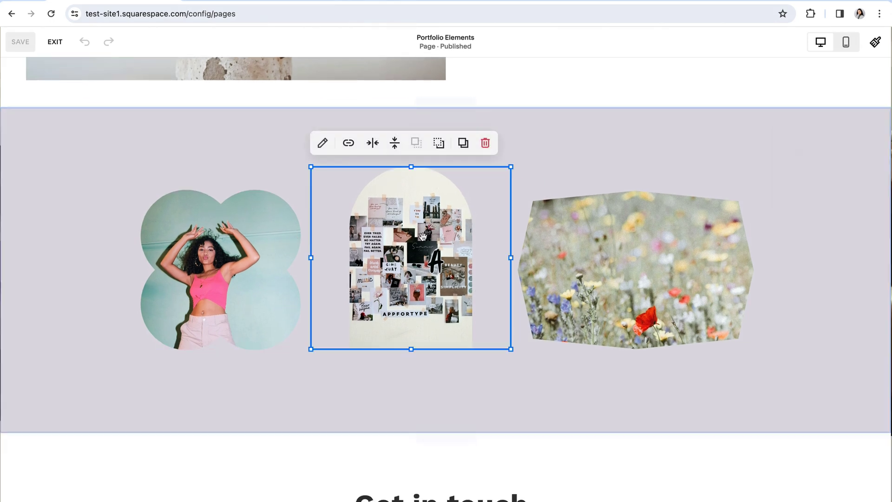
click(325, 146)
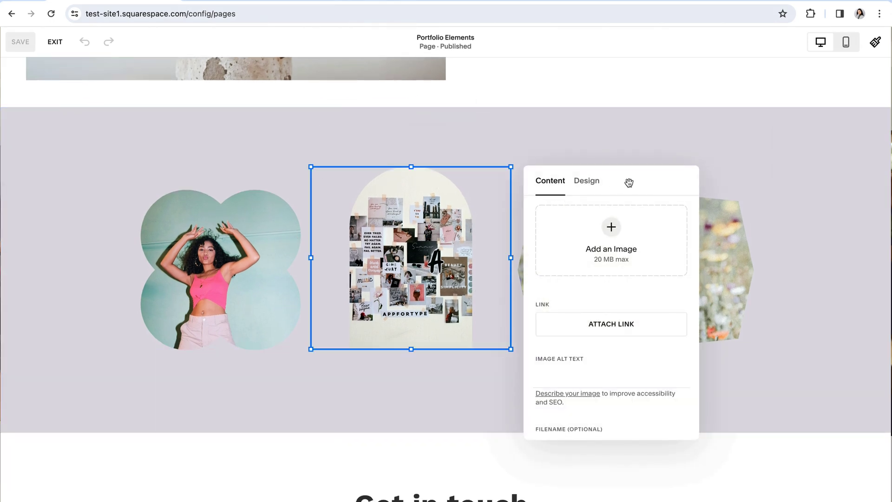
click(594, 186)
click(550, 245)
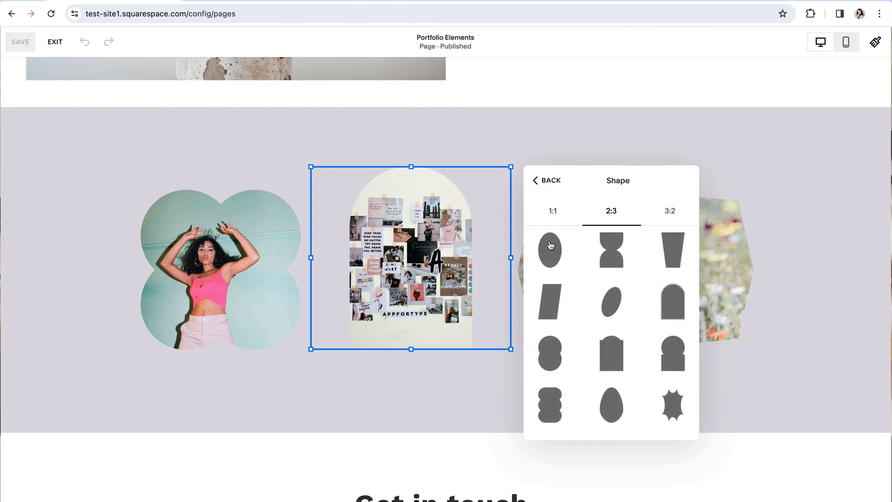
click(673, 360)
click(550, 181)
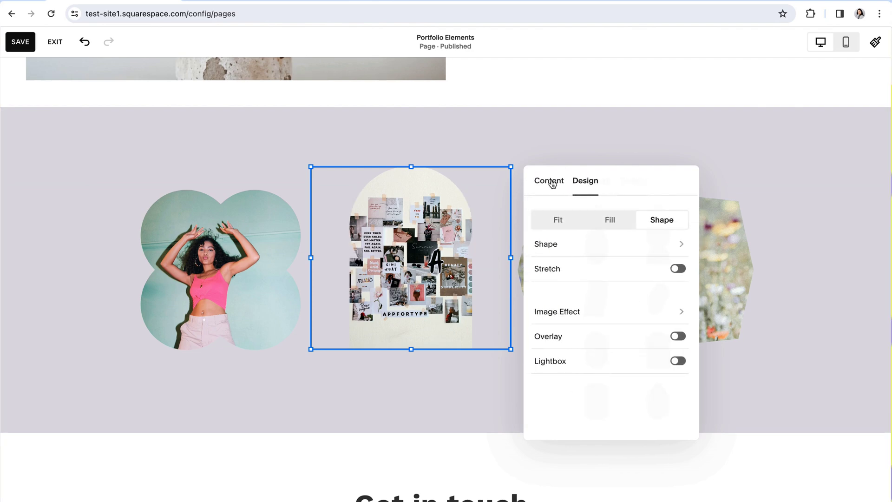
Step: Give the collage image the grainy textured image effect
click(657, 314)
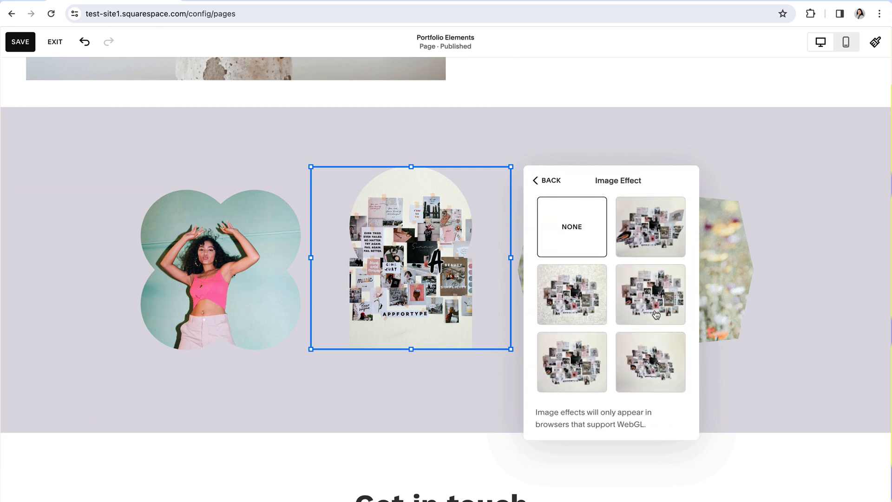
click(571, 289)
click(536, 180)
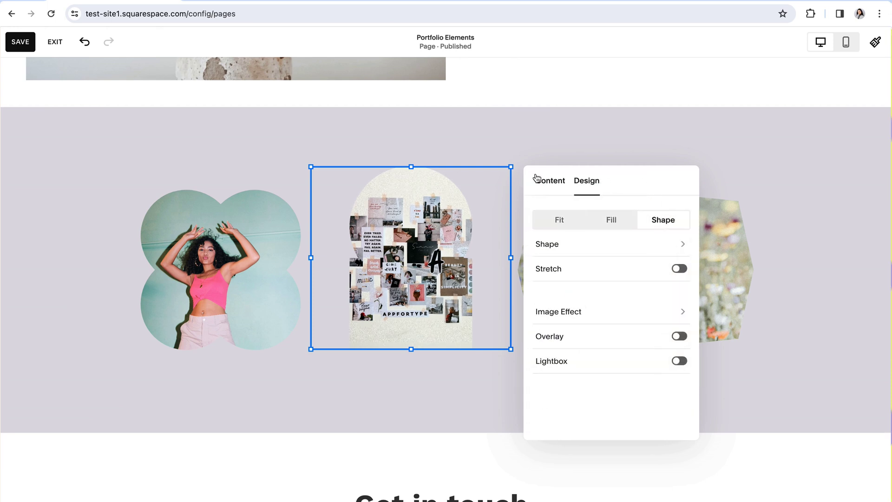
Step: Turn on a colour overlay with Soft Light blend mode and save the page
click(680, 337)
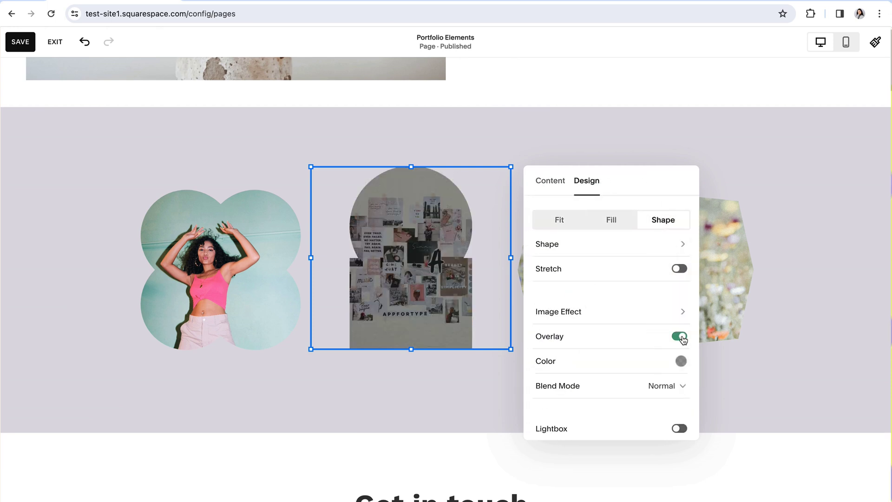
click(672, 386)
scroll(592, 374, down, 1)
click(591, 369)
scroll(585, 370, down, 1)
click(563, 352)
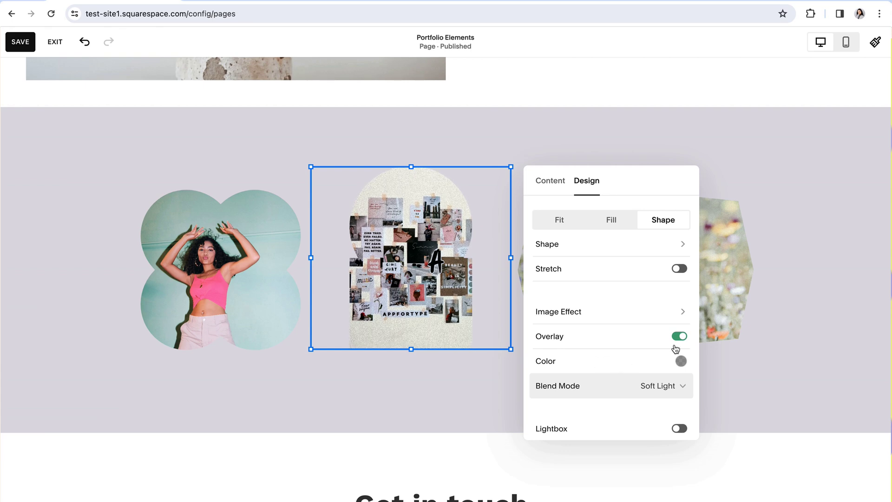
click(771, 358)
click(20, 47)
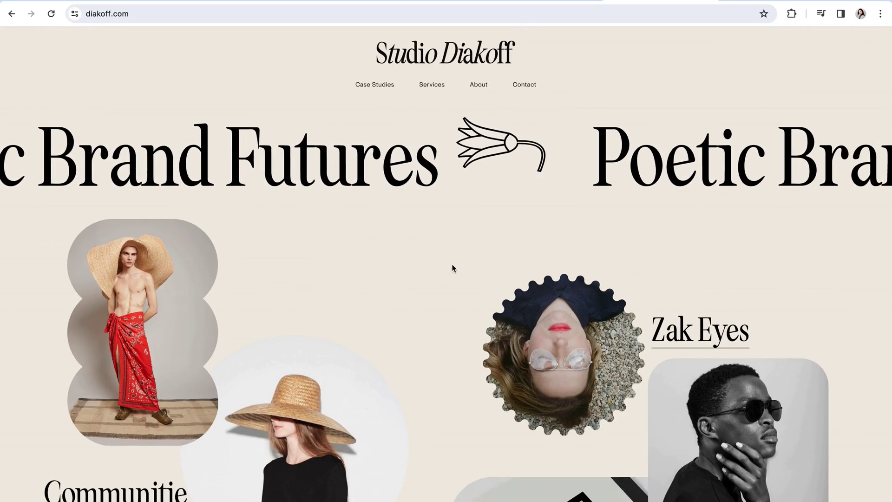
scroll(450, 265, down, 2)
scroll(444, 266, down, 3)
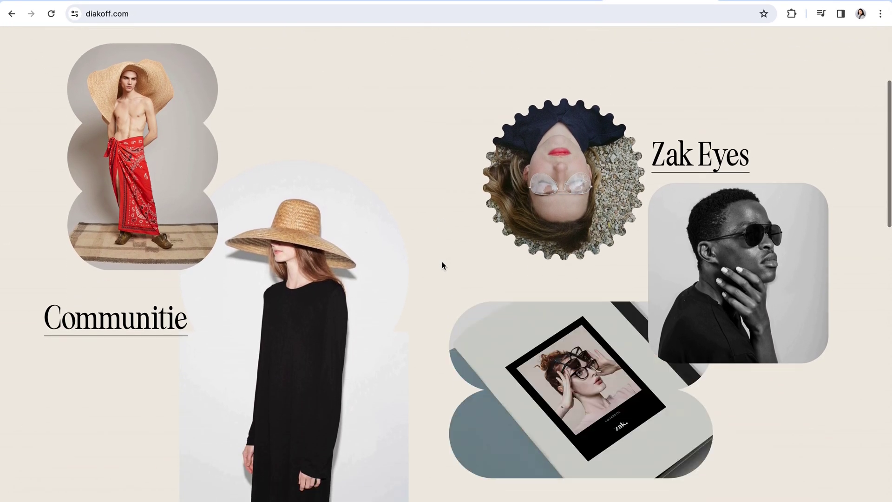
scroll(442, 265, down, 1)
scroll(442, 265, down, 2)
scroll(442, 266, down, 1)
scroll(442, 266, down, 2)
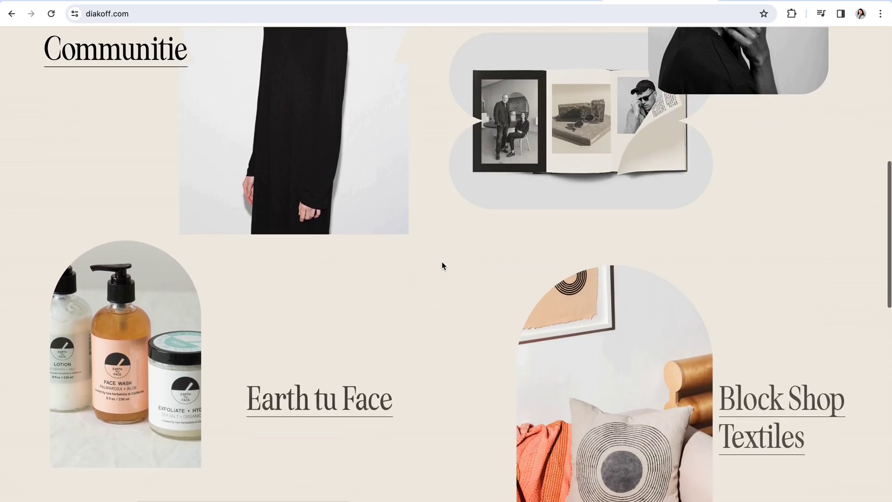
scroll(442, 265, down, 3)
scroll(442, 266, down, 2)
scroll(442, 266, down, 2)
scroll(466, 274, down, 1)
scroll(489, 283, up, 2)
scroll(490, 283, up, 2)
scroll(489, 283, up, 2)
scroll(489, 283, up, 2)
scroll(489, 283, up, 2)
scroll(490, 282, up, 1)
scroll(491, 283, up, 2)
scroll(490, 283, up, 2)
scroll(489, 283, up, 1)
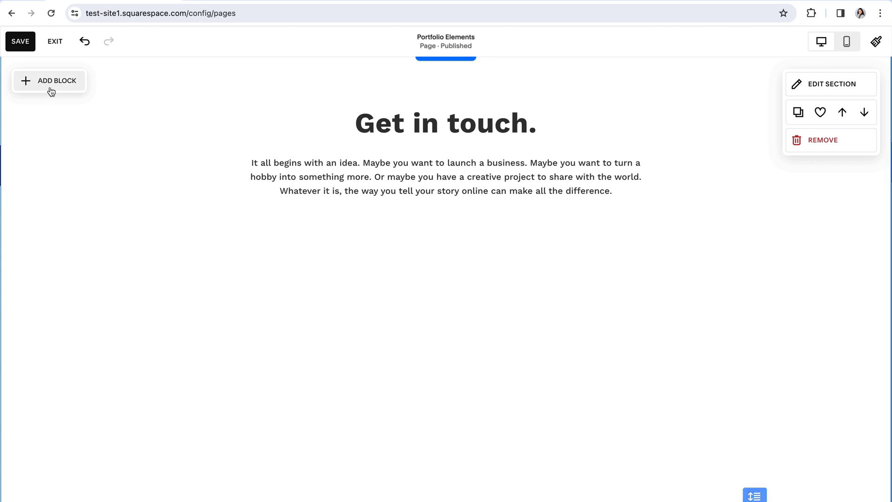
Step: Insert a Form block under Get in touch with rounded fields and centred submit button
click(49, 87)
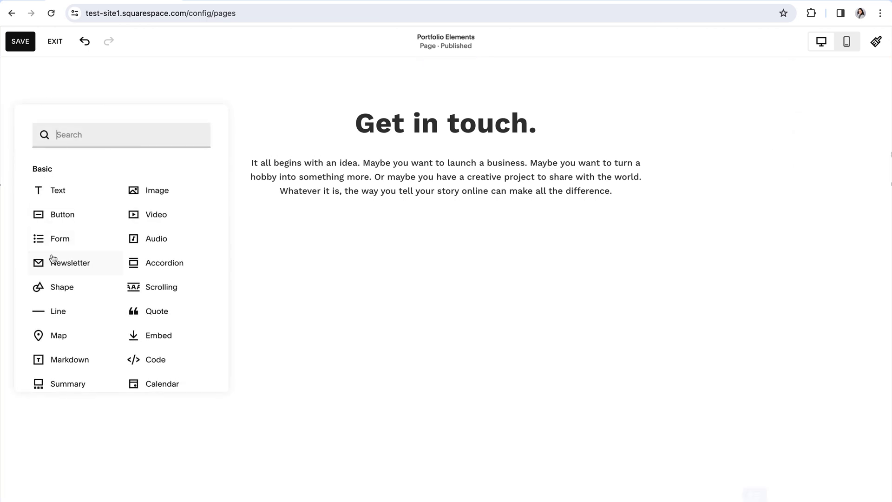
click(54, 240)
click(215, 140)
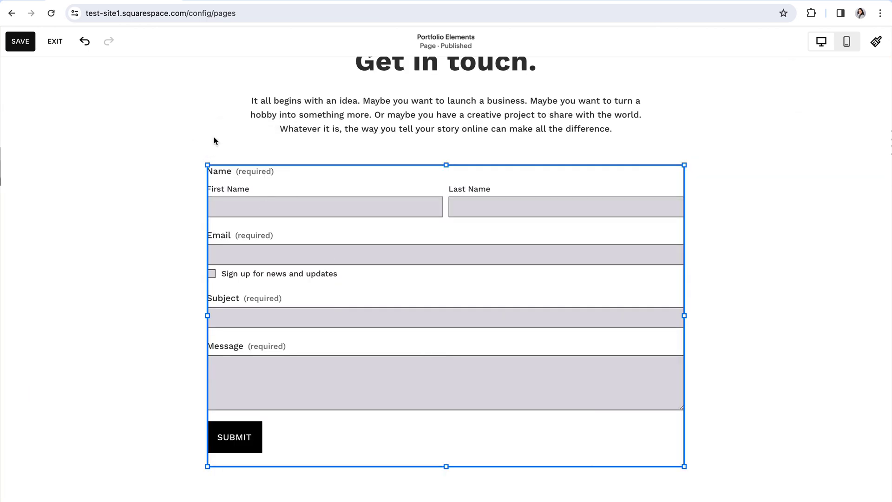
click(759, 181)
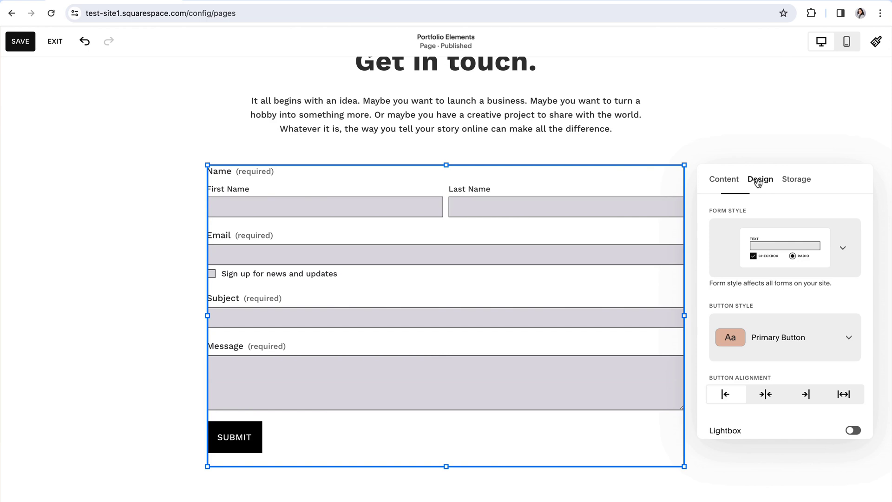
click(813, 260)
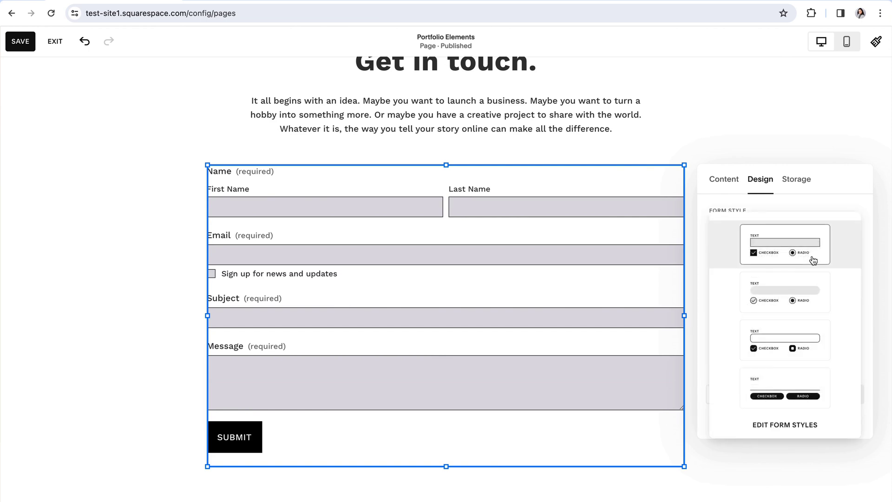
click(785, 295)
scroll(803, 308, down, 1)
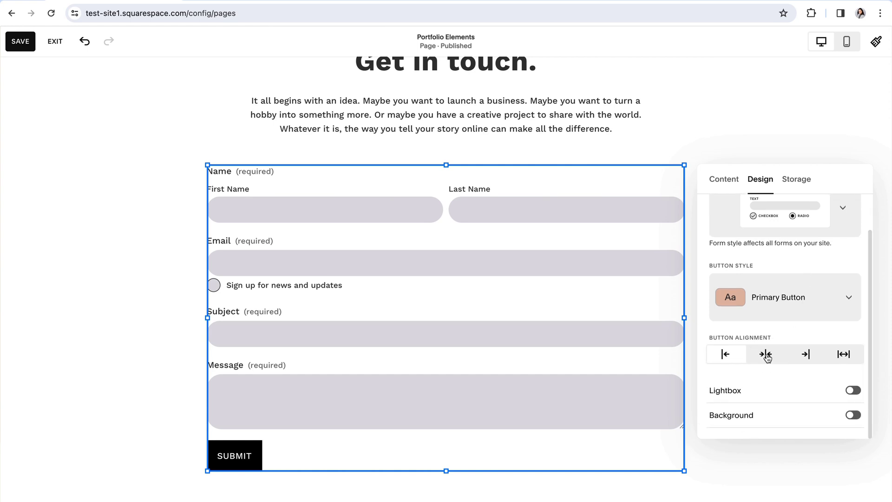
click(766, 355)
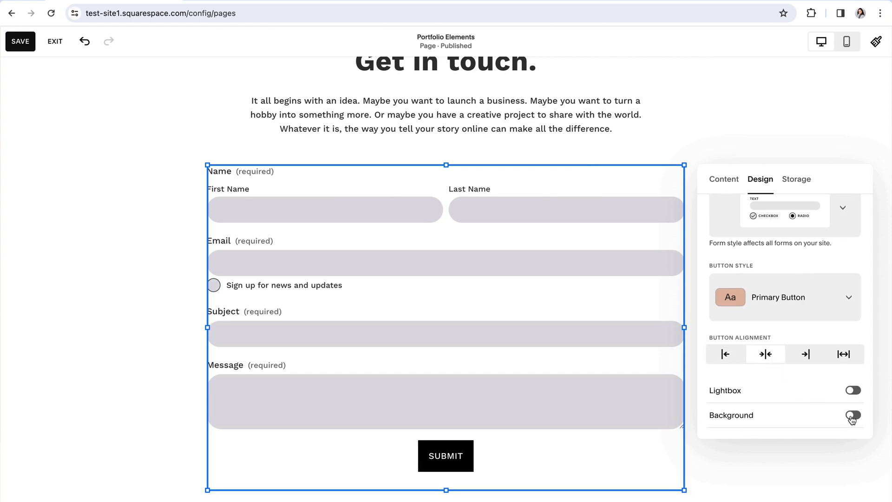
Step: Give the form block a peach background colour
click(851, 416)
scroll(812, 372, down, 2)
click(858, 367)
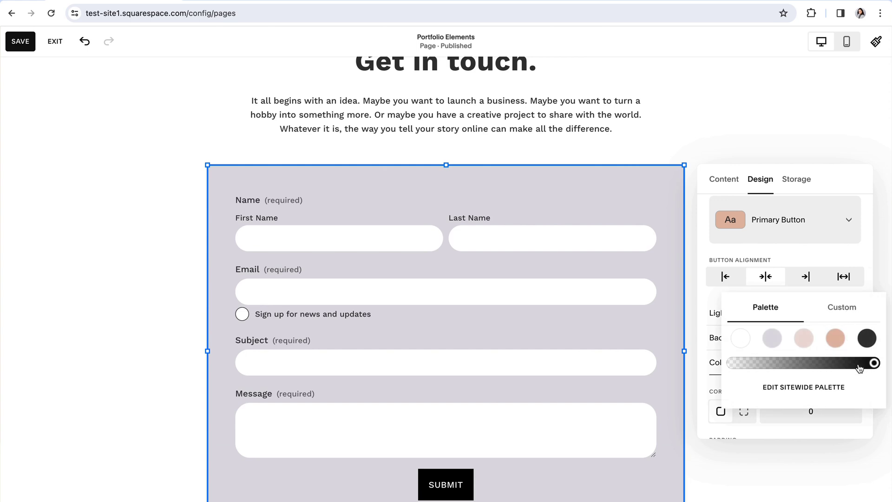
click(837, 339)
scroll(781, 279, down, 1)
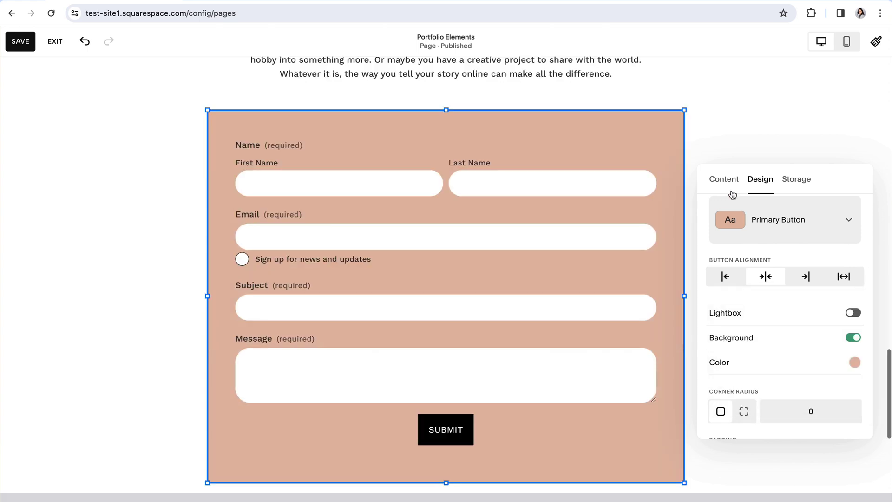
Step: Delete the Subject field from the form's field list
click(723, 179)
click(750, 272)
click(836, 279)
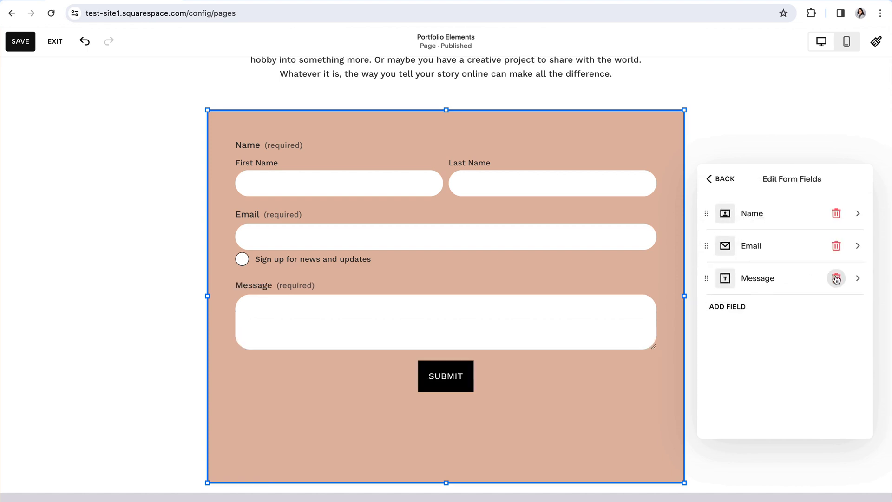
click(727, 307)
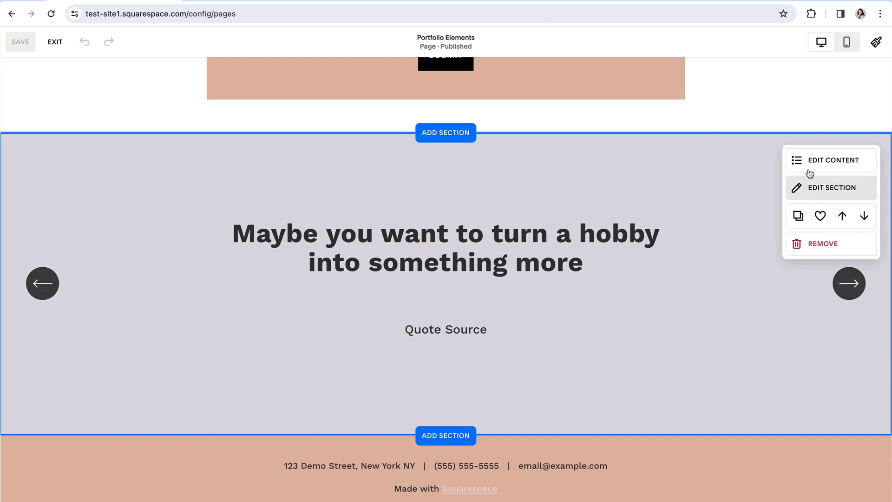
Step: Try the quote section's title and slide image toggles
click(810, 161)
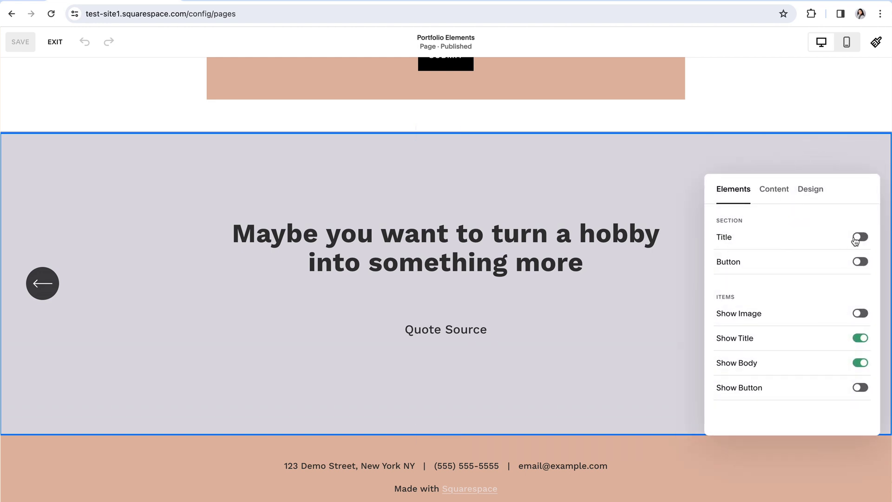
click(862, 241)
click(861, 241)
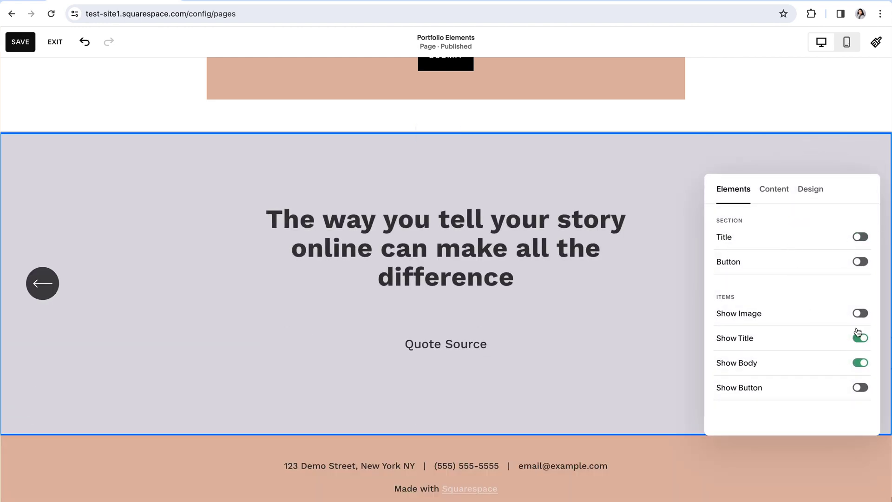
click(859, 314)
Step: Rewrite the first quote slide as 'New quote goes here' credited to Emma T
click(774, 194)
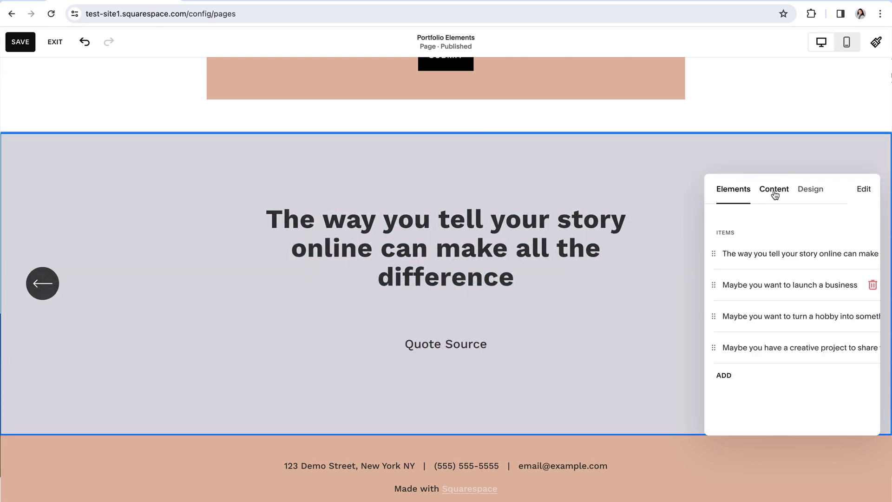
click(785, 257)
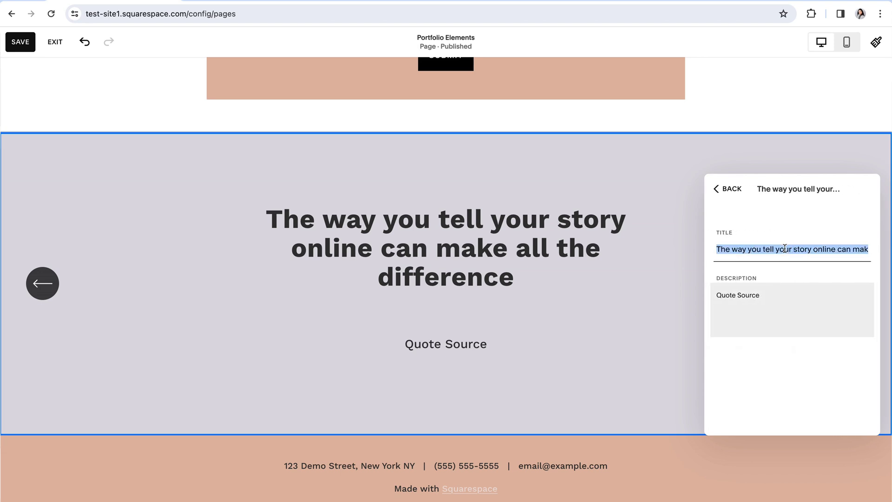
text(New quote goes here)
drag(757, 297, 711, 295)
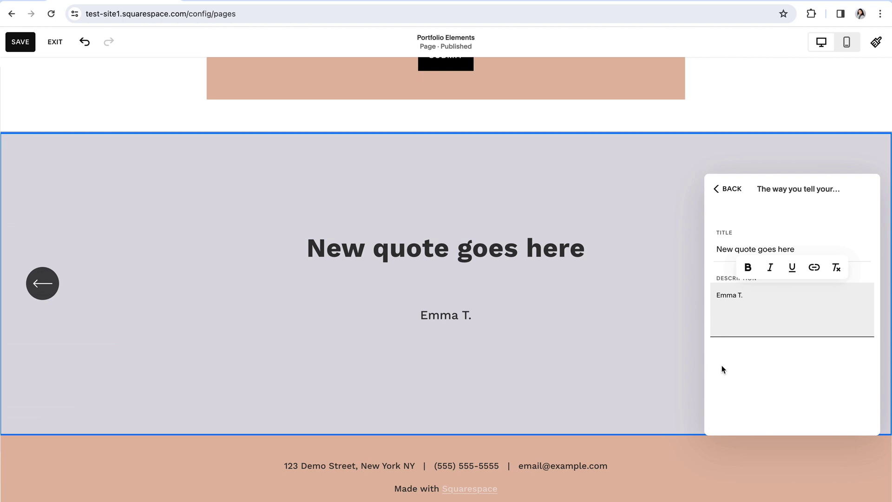
click(727, 188)
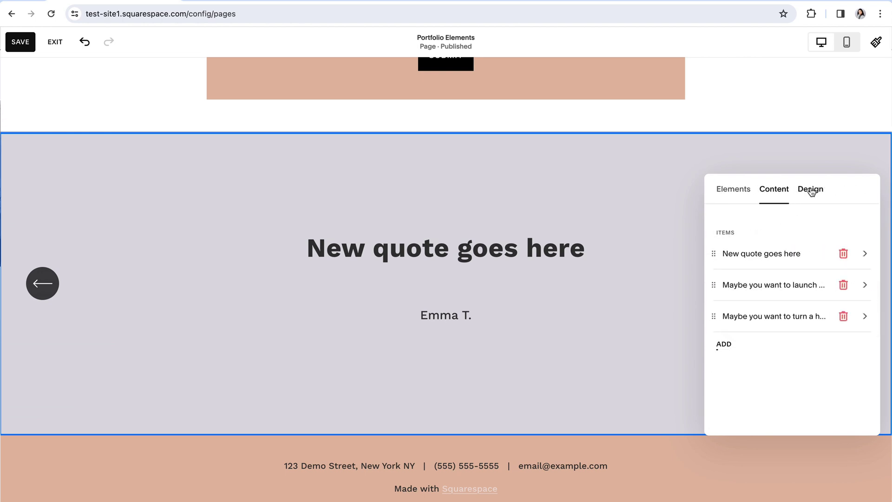
Step: Bring up the slideshow's Design text-size options for the slide text
click(811, 190)
scroll(778, 351, down, 3)
click(739, 387)
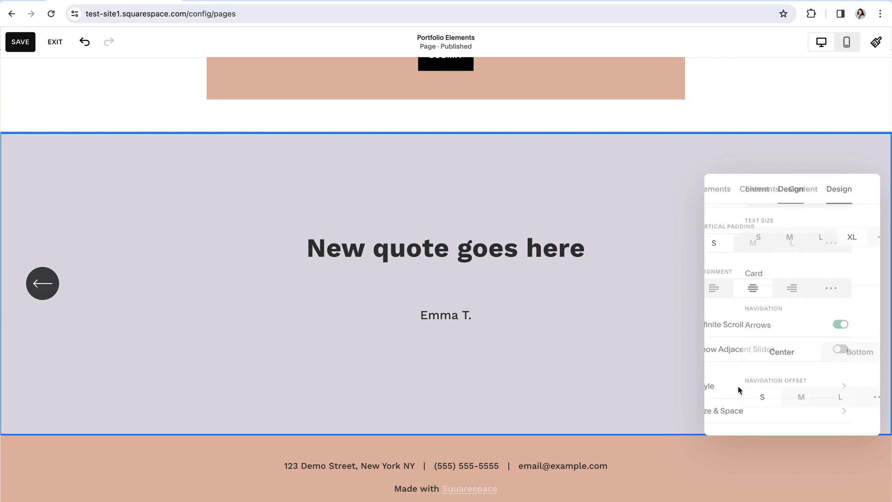
click(856, 237)
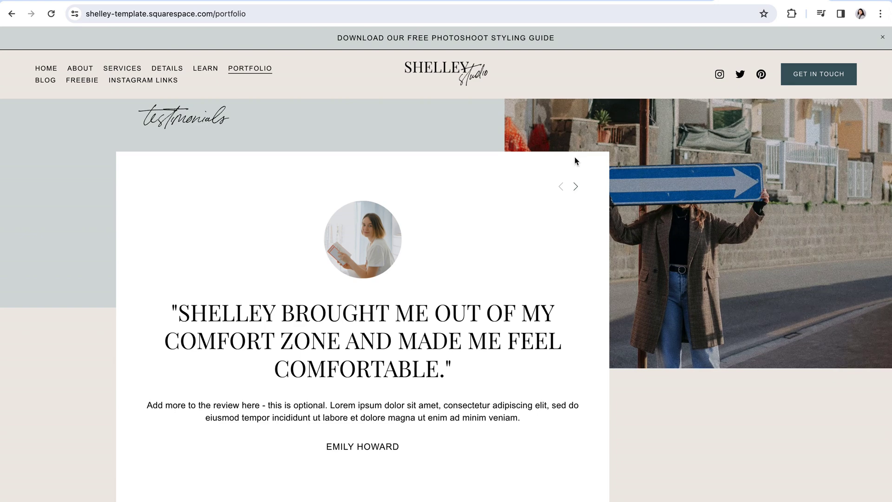
Step: Cycle through Shelley's testimonials and step back to the comfort-zone review
click(576, 190)
click(576, 189)
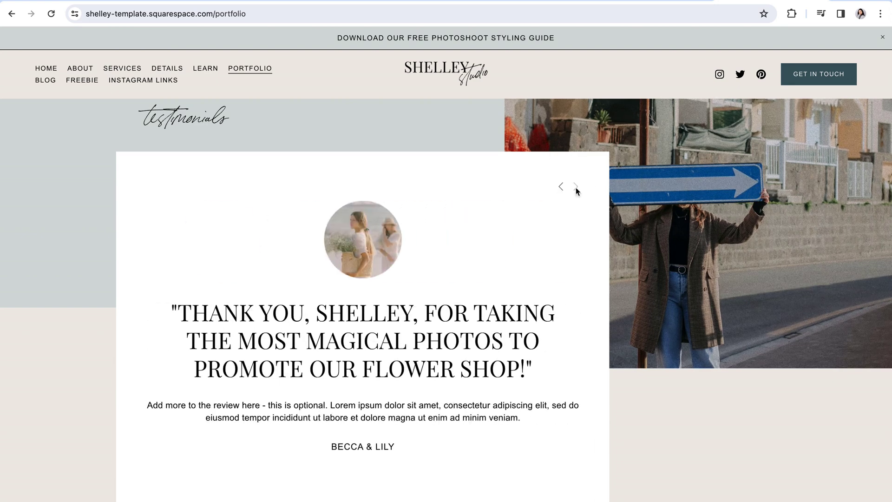
click(562, 190)
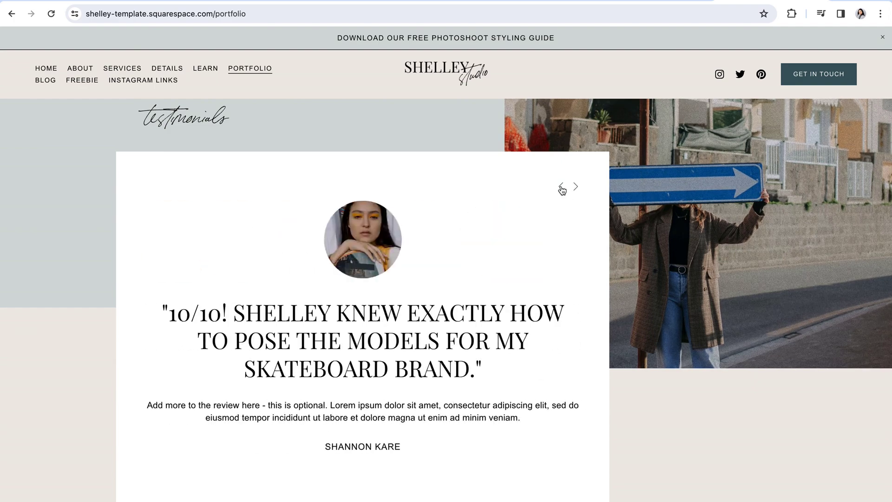
click(562, 190)
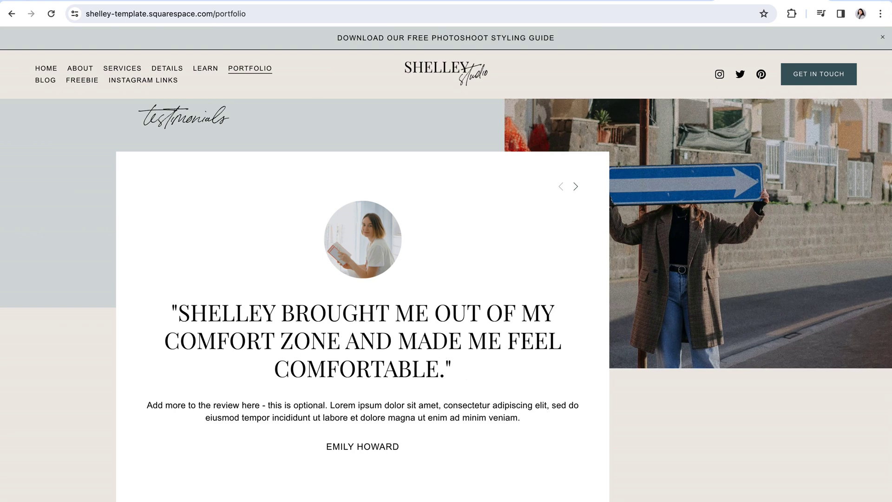
Step: Go back to the Portfolio template listings and browse the previews
key(alt+Left)
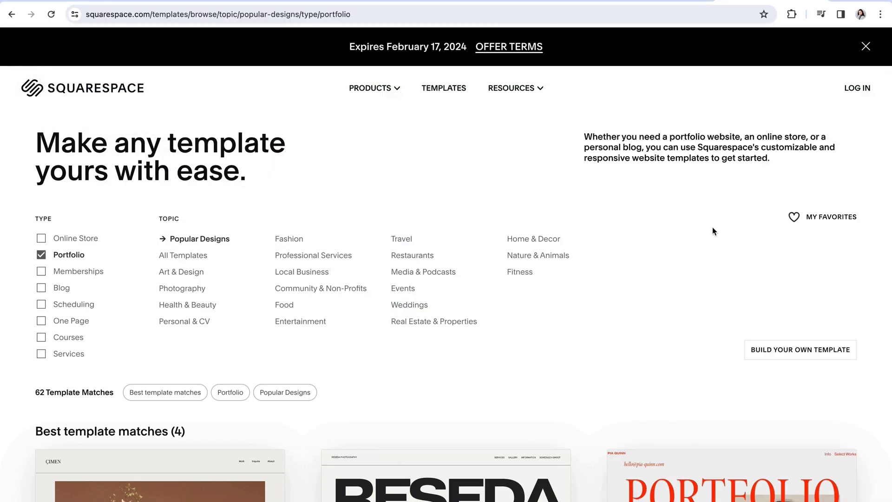
scroll(529, 322, down, 3)
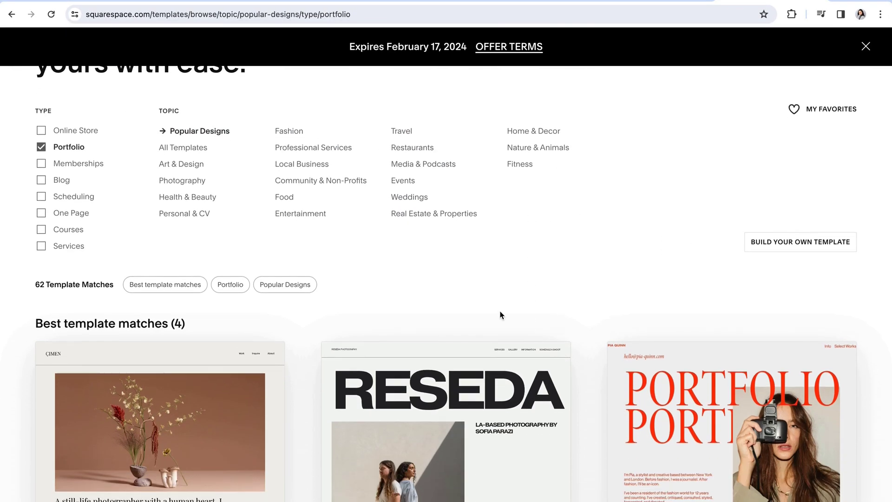
scroll(428, 305, down, 4)
scroll(400, 306, down, 2)
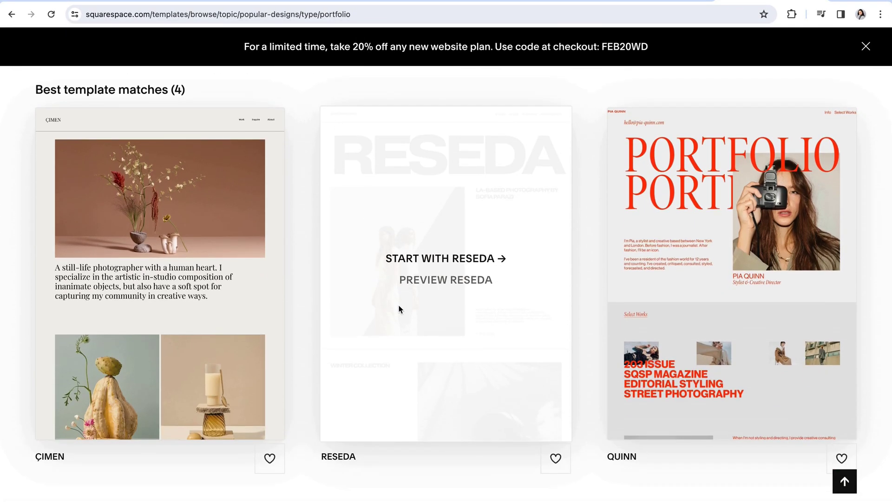
scroll(400, 309, down, 2)
scroll(429, 306, down, 3)
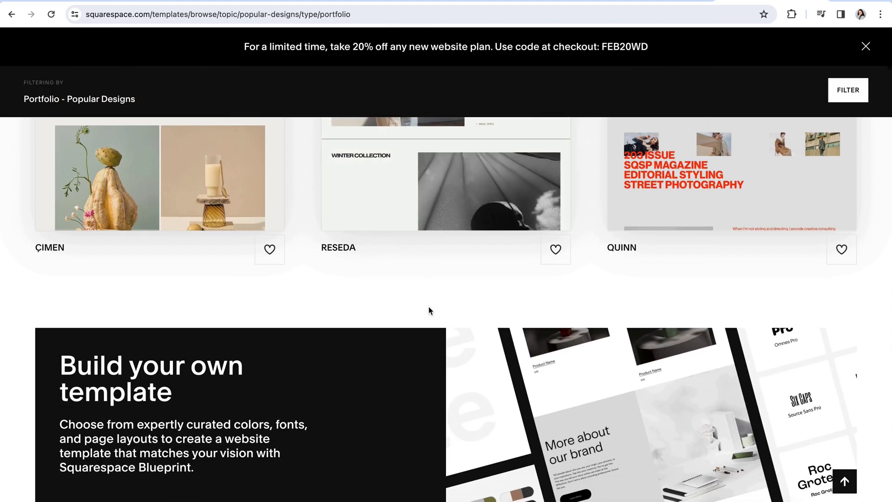
scroll(429, 311, down, 2)
scroll(428, 311, down, 2)
scroll(446, 314, down, 3)
scroll(459, 316, down, 3)
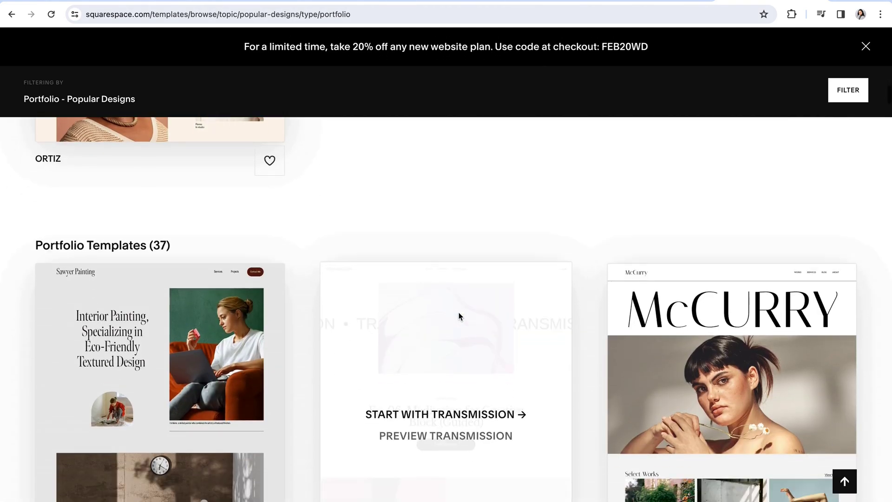
scroll(459, 316, down, 2)
scroll(458, 316, down, 1)
scroll(459, 316, down, 1)
scroll(459, 316, down, 1)
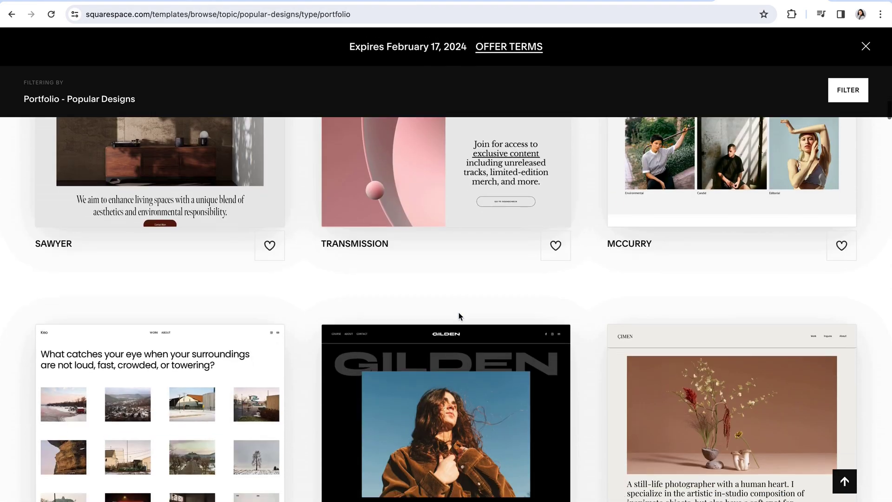
scroll(459, 313, down, 1)
scroll(459, 312, down, 1)
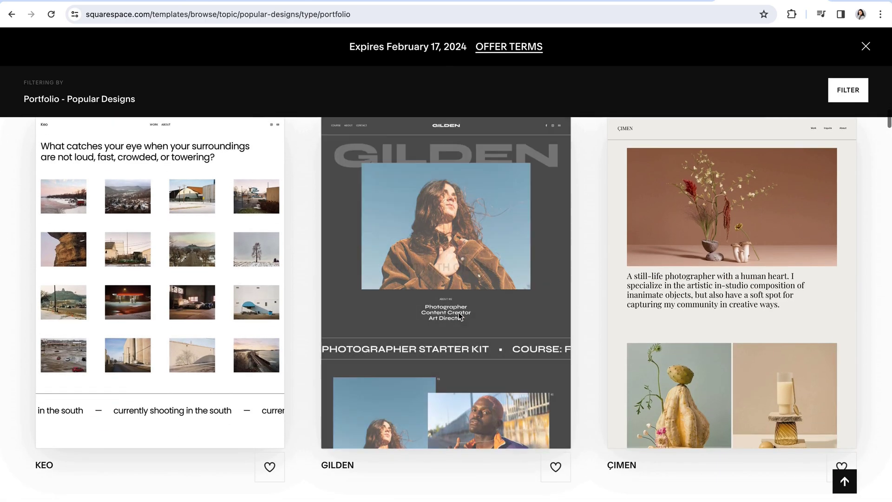
scroll(459, 313, down, 1)
scroll(458, 313, down, 1)
scroll(459, 316, down, 1)
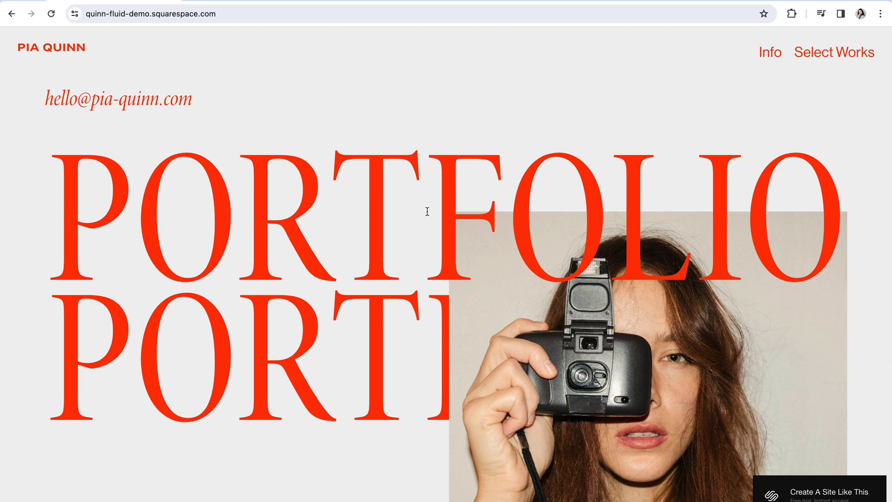
scroll(427, 211, down, 1)
scroll(427, 212, down, 1)
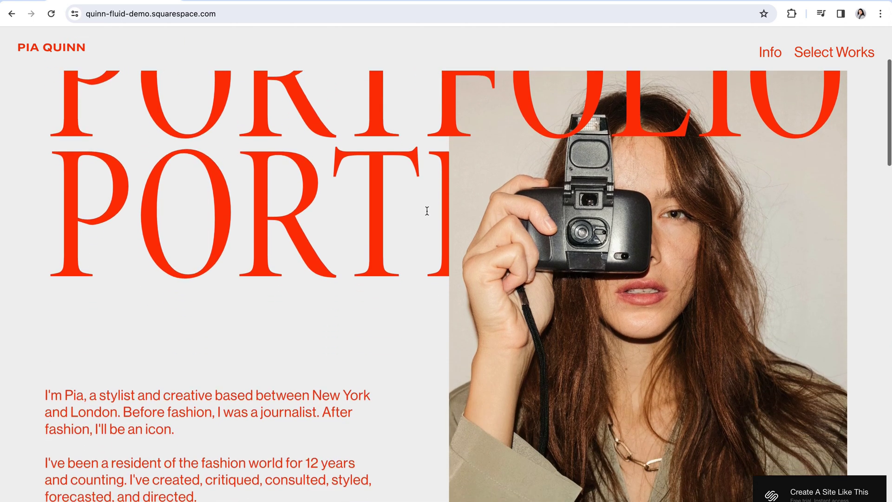
scroll(427, 213, down, 2)
scroll(427, 215, down, 2)
scroll(427, 213, down, 2)
scroll(428, 214, down, 1)
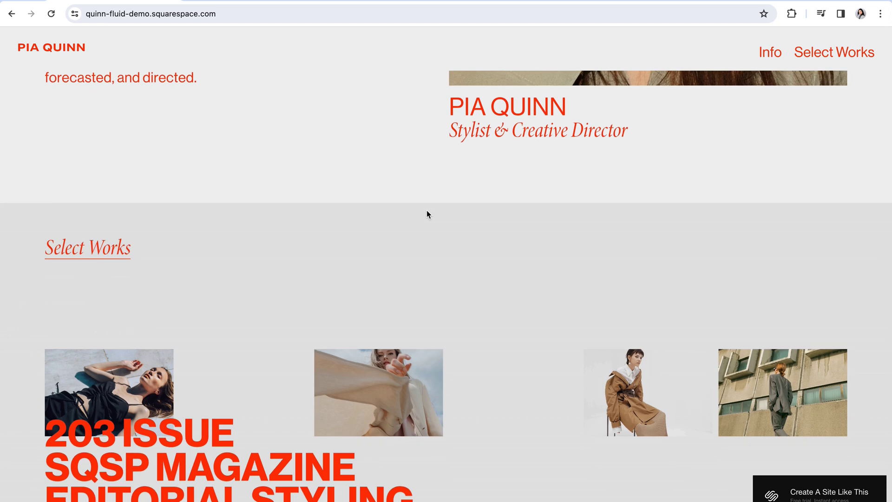
scroll(427, 214, down, 1)
scroll(427, 214, down, 1)
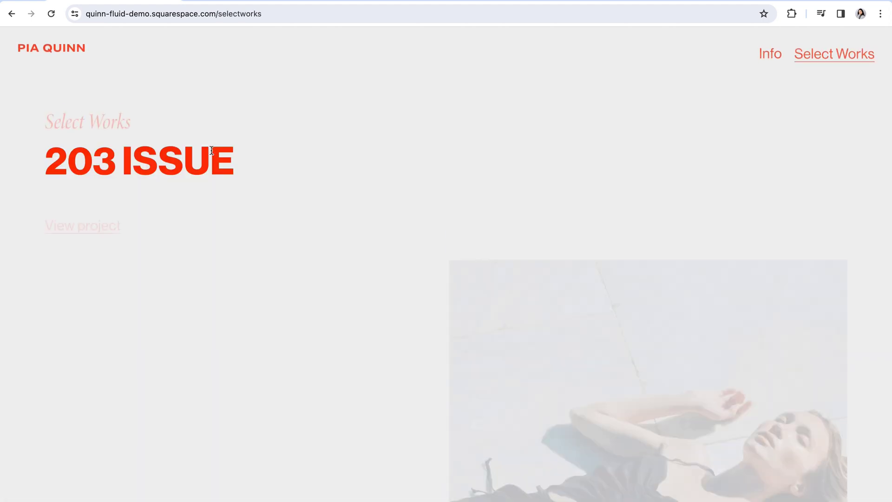
scroll(450, 282, down, 2)
scroll(427, 274, down, 2)
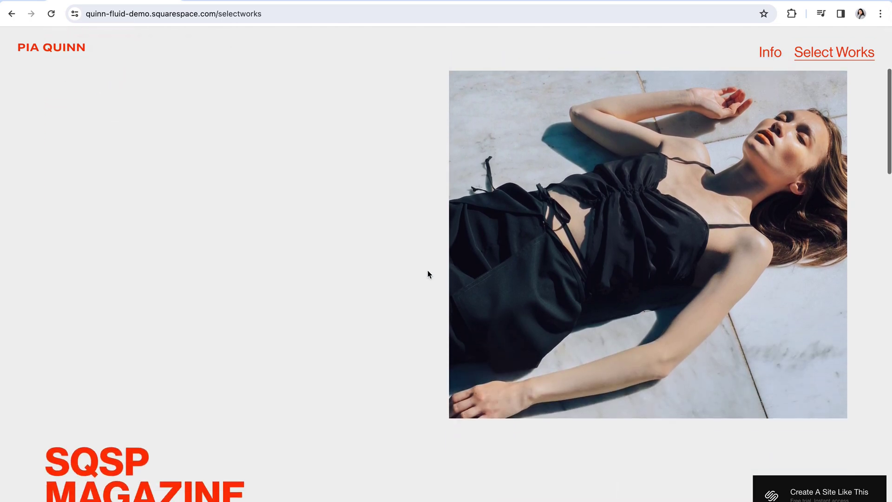
scroll(427, 274, down, 1)
scroll(427, 274, down, 1)
scroll(427, 274, down, 1)
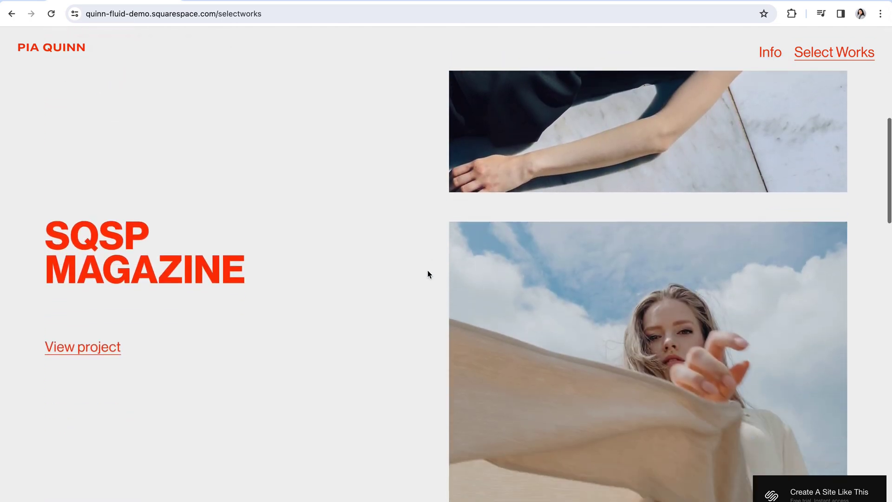
scroll(428, 274, down, 1)
scroll(427, 274, down, 1)
scroll(427, 274, down, 1)
scroll(427, 274, down, 1)
scroll(428, 274, down, 1)
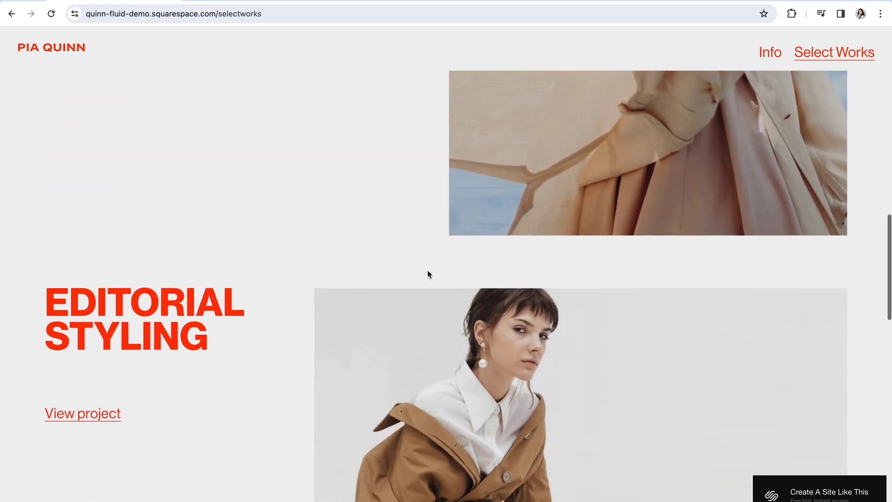
scroll(487, 264, down, 2)
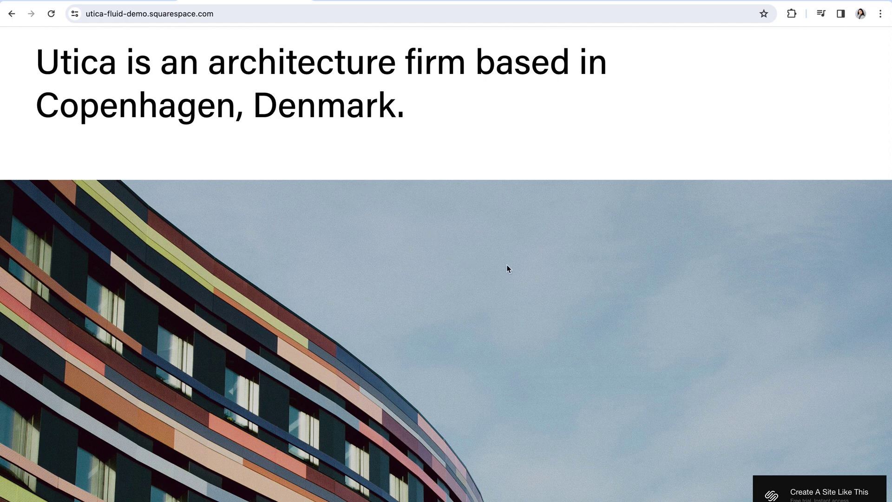
scroll(506, 269, down, 1)
scroll(505, 267, down, 2)
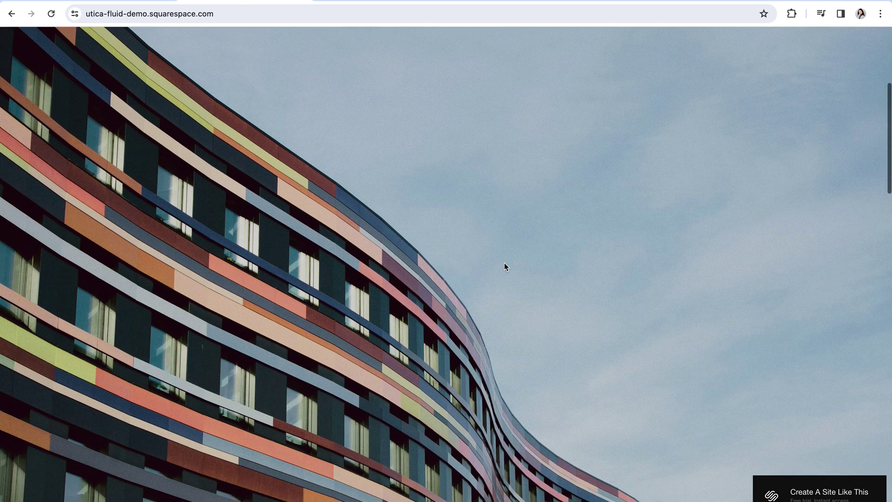
scroll(505, 267, down, 1)
scroll(504, 267, down, 1)
scroll(505, 267, down, 2)
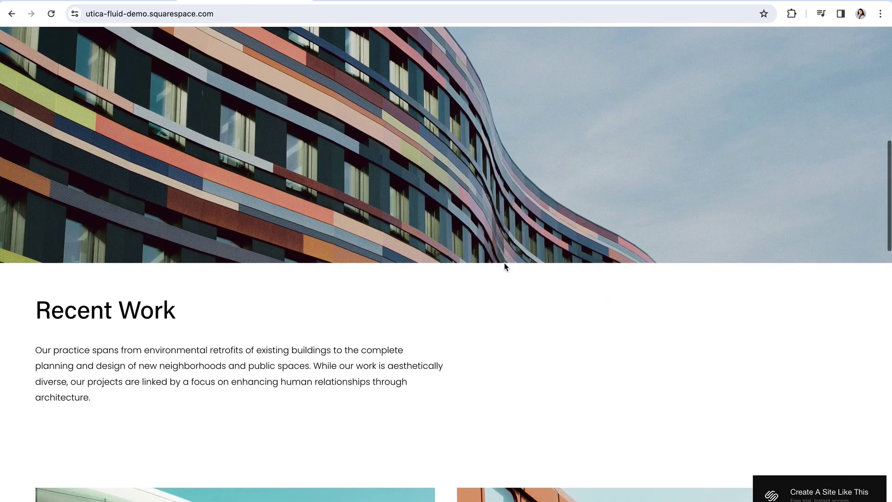
scroll(505, 266, down, 2)
scroll(505, 266, down, 1)
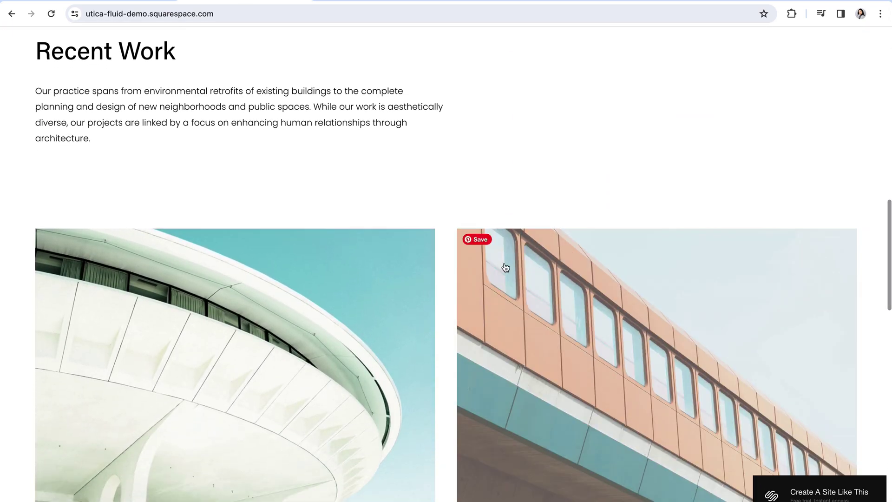
scroll(505, 267, down, 1)
scroll(505, 268, down, 2)
scroll(505, 268, down, 2)
scroll(505, 268, down, 1)
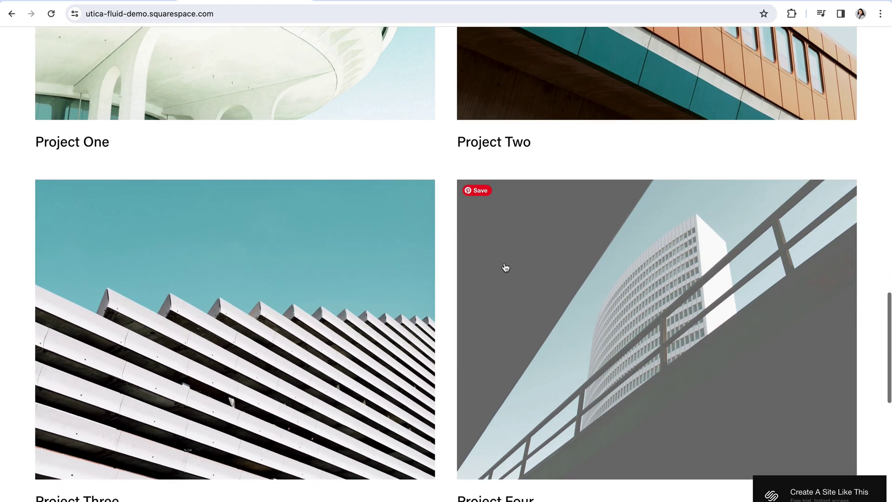
scroll(505, 268, down, 1)
mouse_move(147, 213)
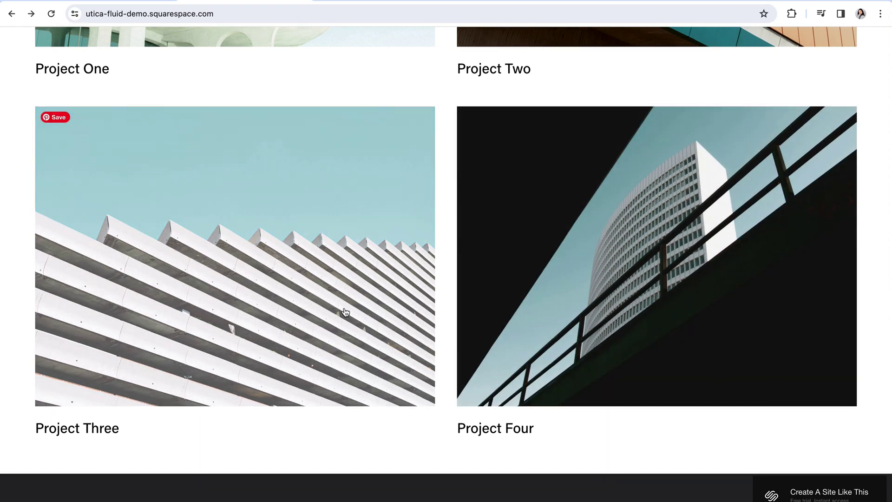
scroll(345, 313, down, 1)
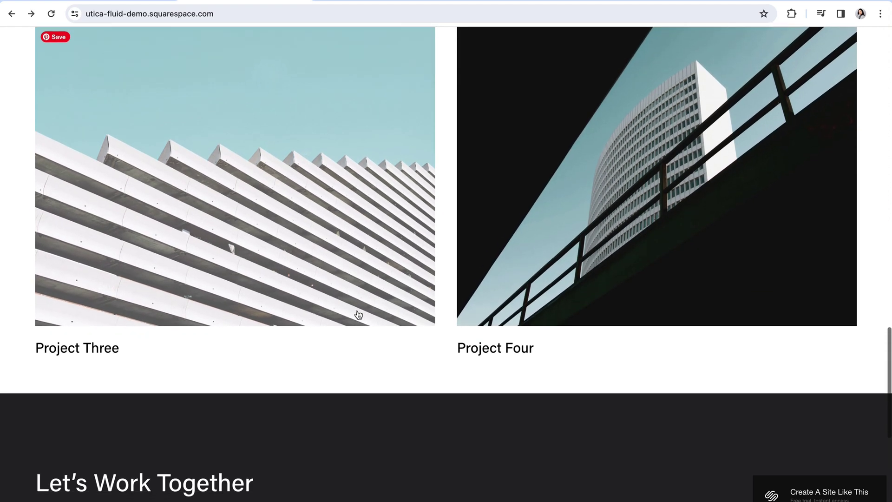
scroll(433, 323, down, 1)
scroll(433, 322, down, 2)
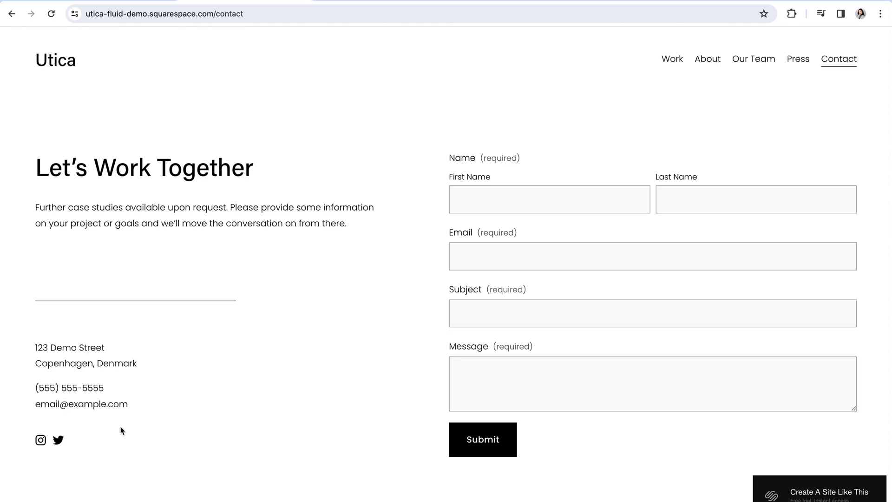
scroll(400, 324, up, 1)
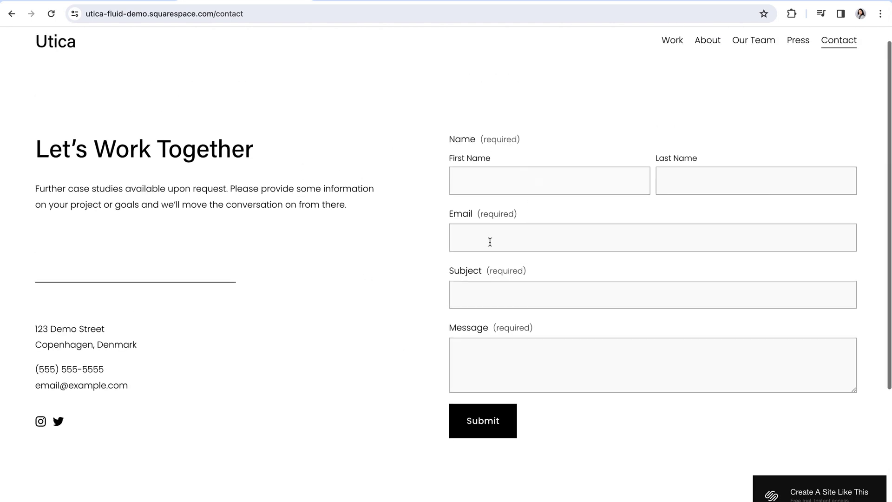
scroll(360, 279, up, 1)
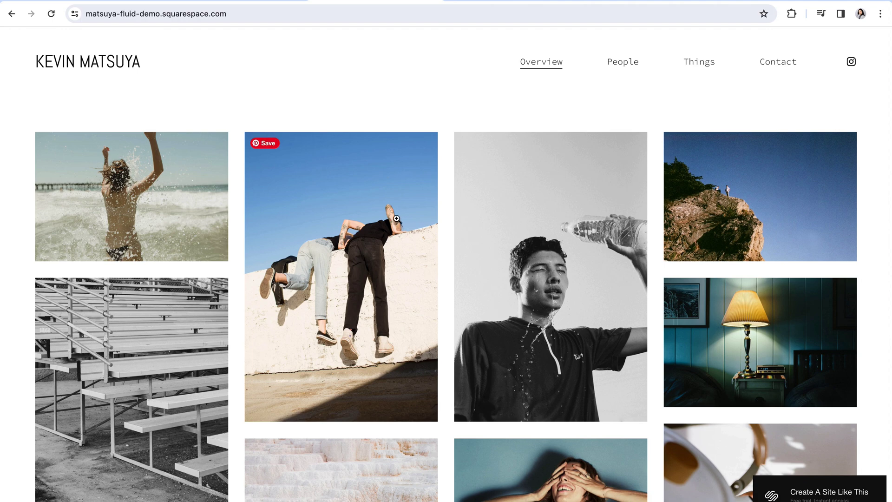
scroll(487, 297, down, 5)
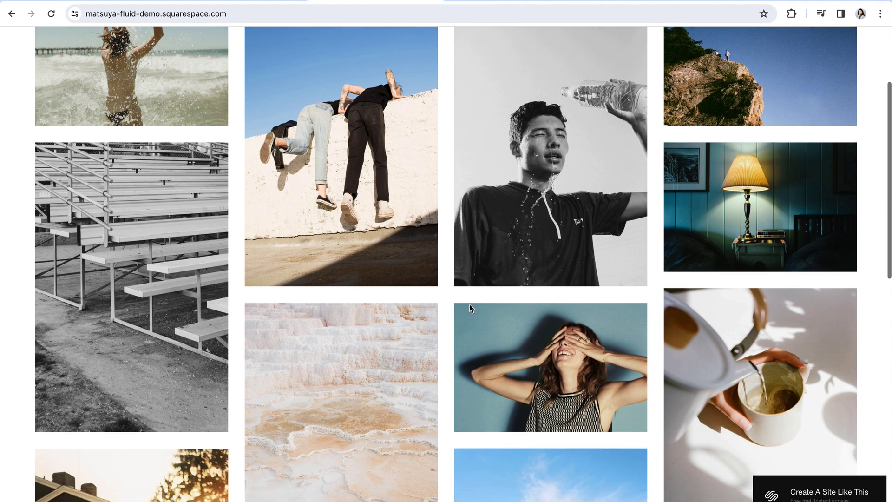
scroll(469, 304, down, 3)
scroll(470, 304, down, 3)
scroll(470, 304, down, 2)
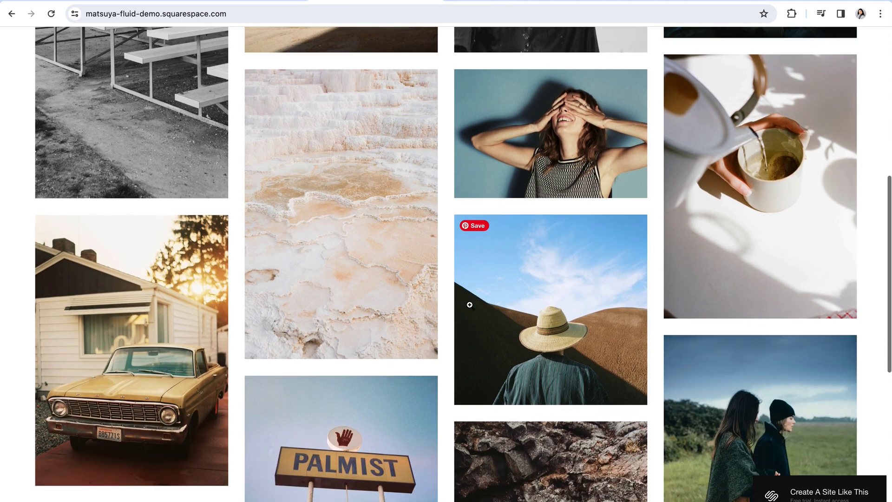
scroll(468, 305, down, 2)
scroll(470, 305, down, 4)
scroll(470, 304, down, 3)
scroll(470, 304, down, 2)
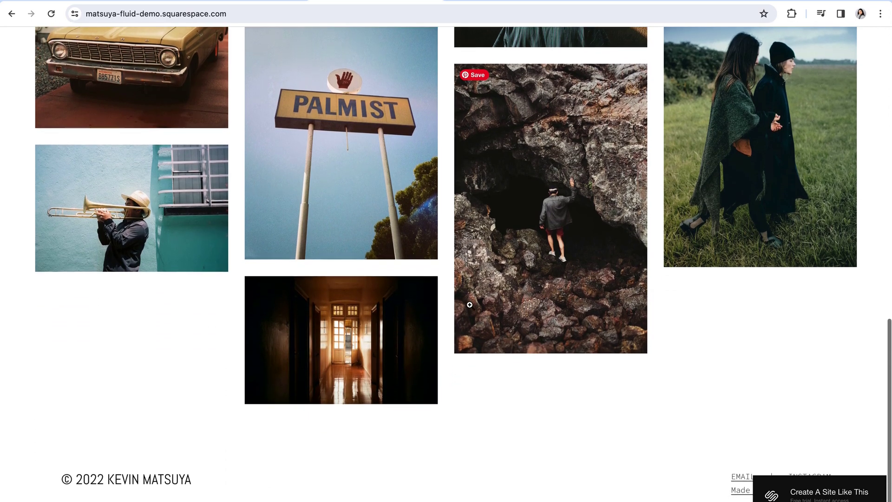
scroll(470, 305, up, 3)
scroll(470, 305, up, 1)
scroll(470, 305, up, 3)
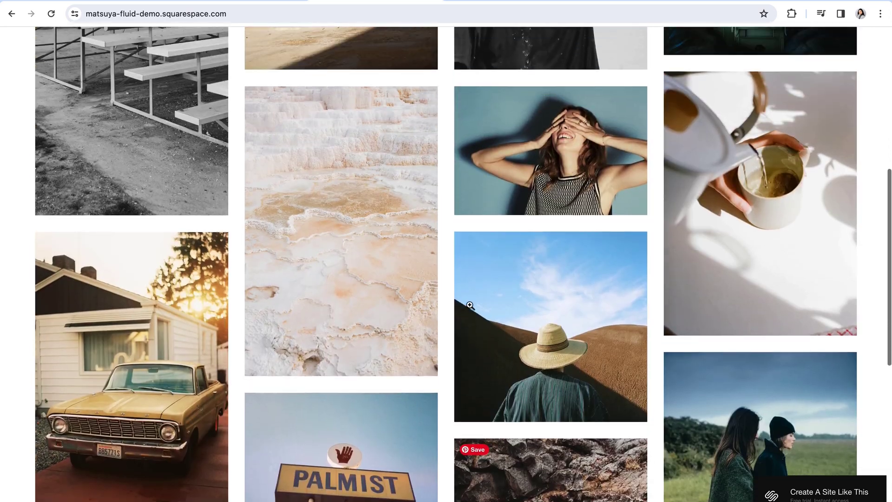
scroll(470, 305, up, 2)
scroll(470, 305, up, 2)
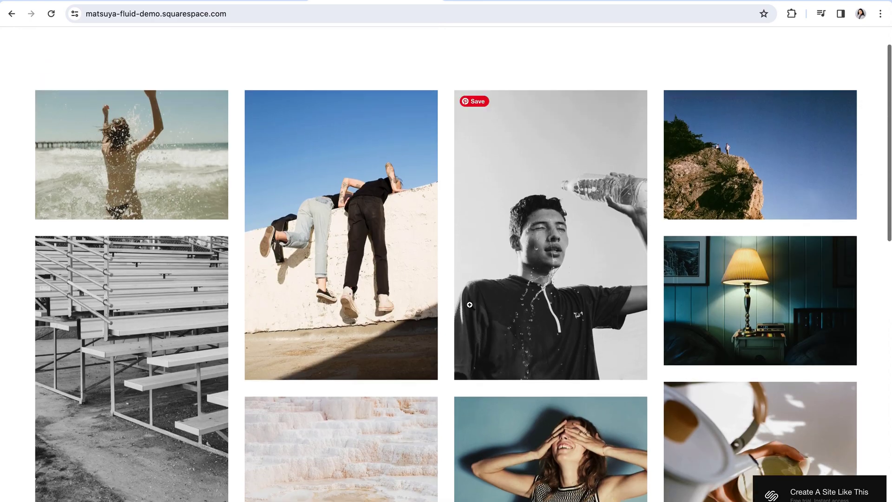
scroll(470, 305, up, 1)
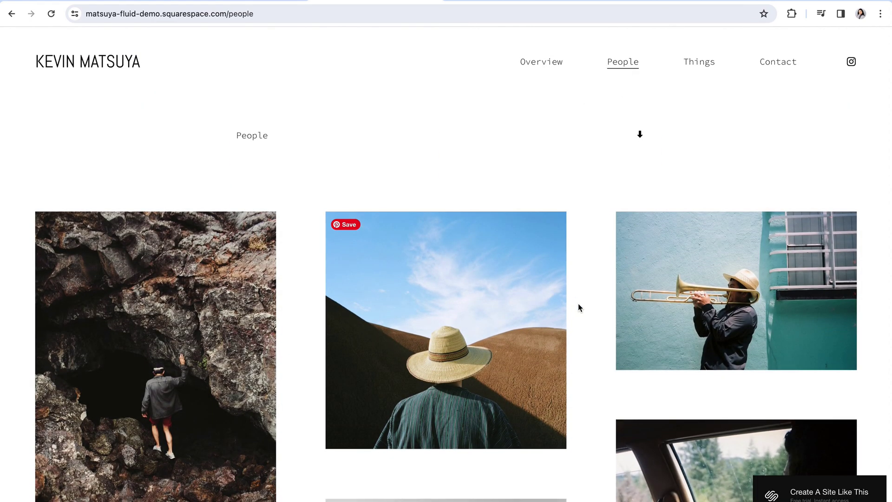
scroll(572, 305, down, 1)
scroll(572, 305, down, 2)
scroll(574, 307, down, 2)
scroll(574, 308, down, 2)
scroll(574, 305, down, 1)
scroll(574, 305, up, 3)
scroll(574, 304, up, 2)
scroll(582, 307, up, 2)
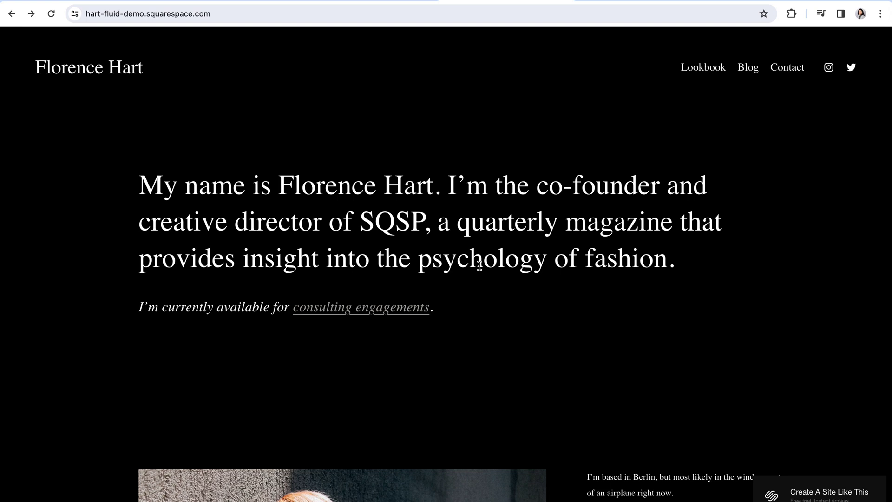
scroll(478, 268, down, 2)
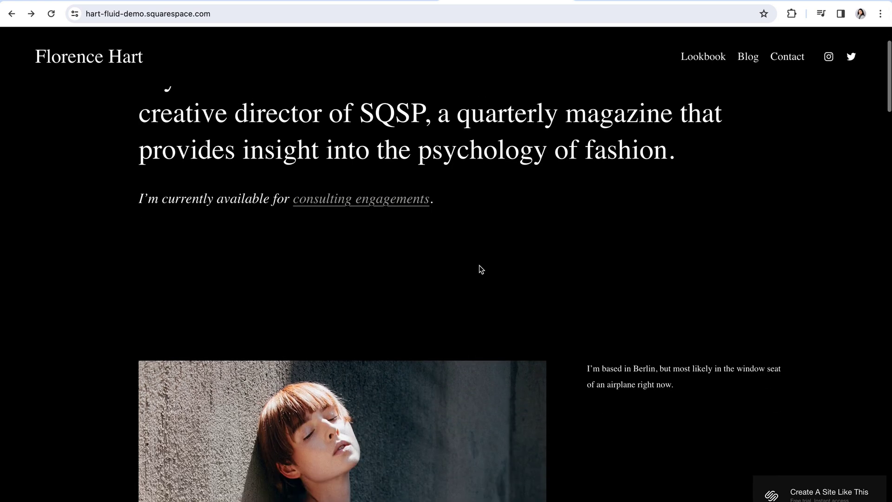
scroll(479, 269, down, 2)
scroll(479, 269, down, 1)
scroll(479, 268, down, 2)
scroll(479, 268, down, 1)
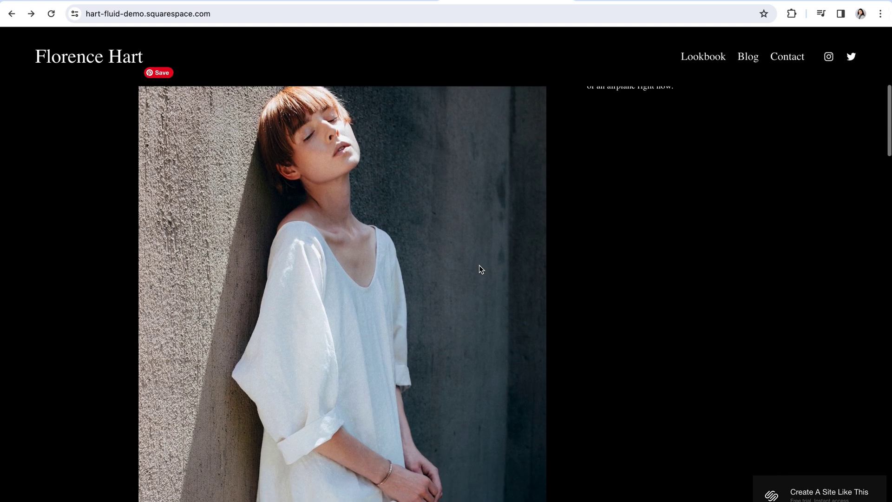
scroll(479, 268, down, 2)
scroll(479, 269, down, 1)
scroll(479, 269, down, 1)
scroll(479, 268, down, 1)
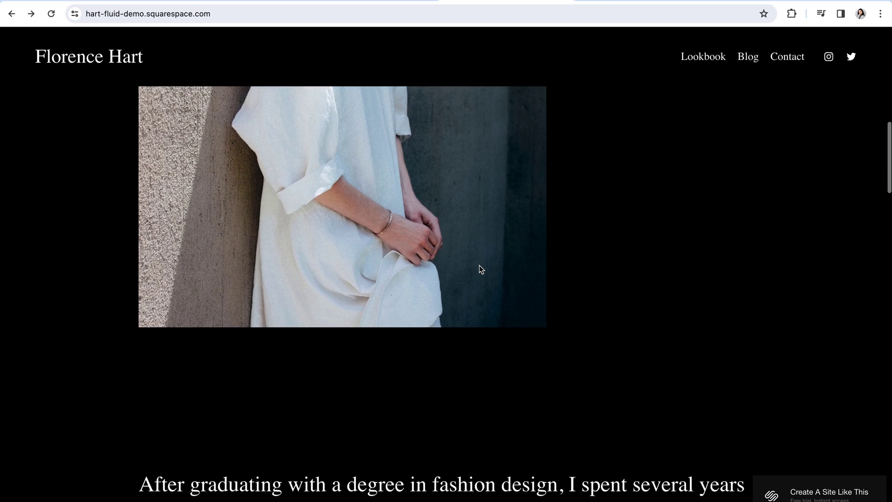
scroll(479, 268, down, 2)
scroll(480, 270, down, 1)
scroll(480, 269, down, 1)
scroll(480, 269, down, 1)
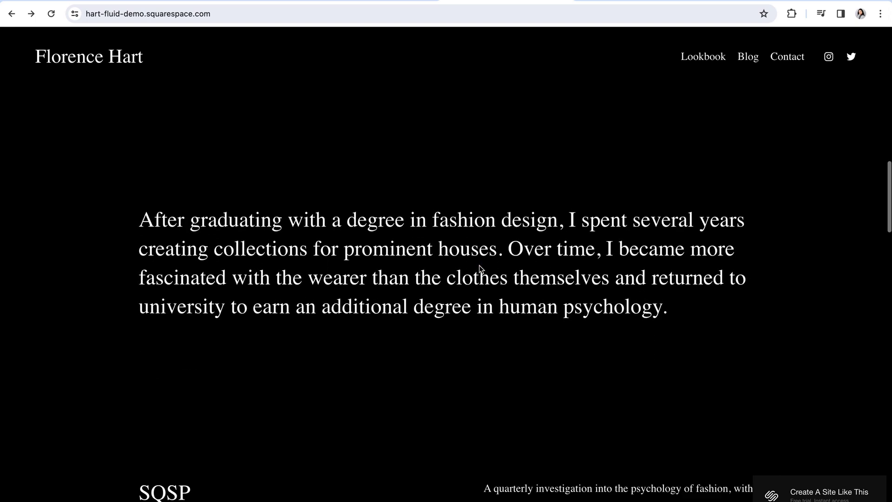
scroll(480, 269, down, 2)
scroll(478, 270, down, 1)
scroll(479, 269, down, 2)
scroll(479, 269, down, 1)
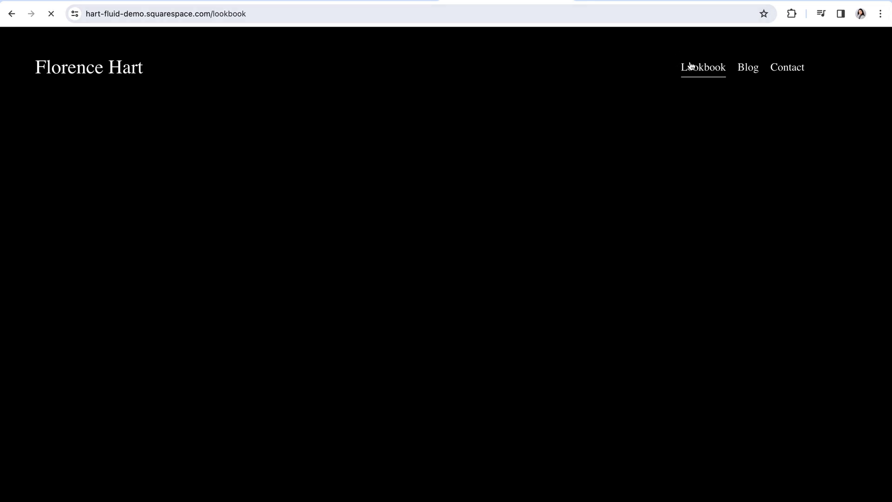
scroll(453, 292, down, 1)
scroll(454, 292, down, 1)
scroll(453, 292, down, 1)
scroll(454, 292, down, 2)
scroll(453, 292, down, 2)
scroll(453, 292, down, 1)
scroll(453, 292, down, 1)
scroll(453, 291, down, 2)
scroll(453, 291, down, 3)
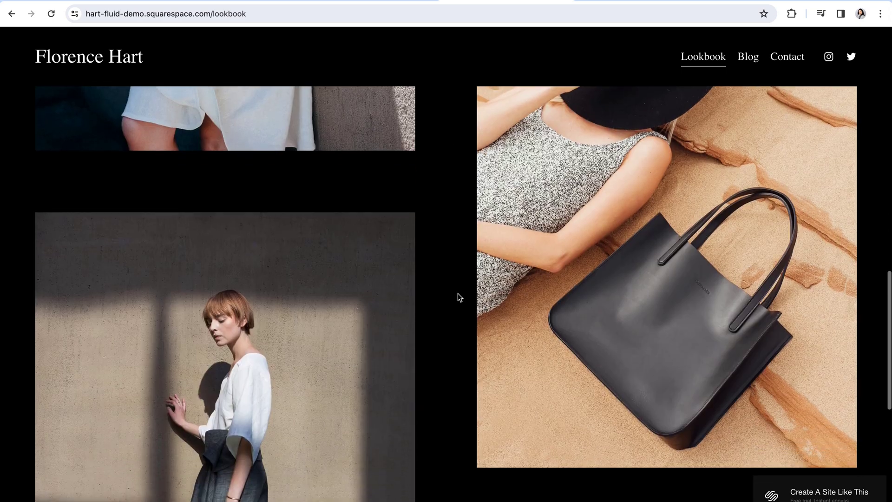
scroll(458, 295, up, 1)
scroll(456, 295, up, 1)
scroll(454, 295, up, 2)
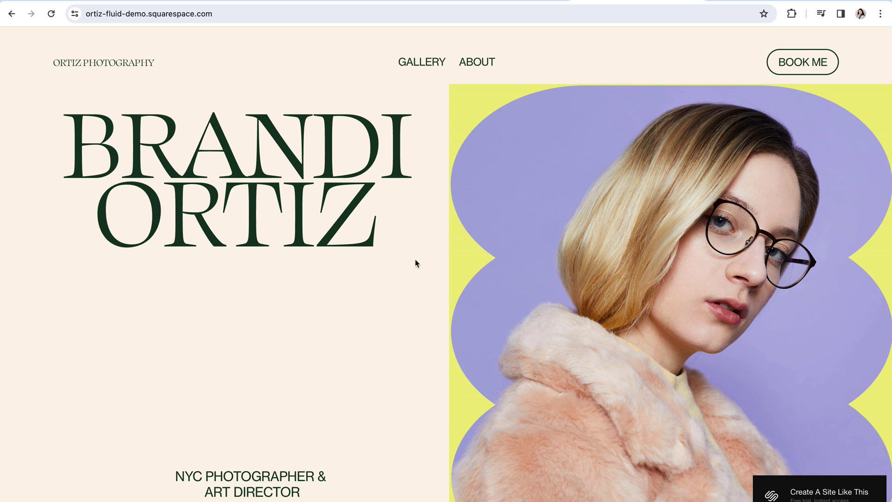
scroll(388, 316, down, 2)
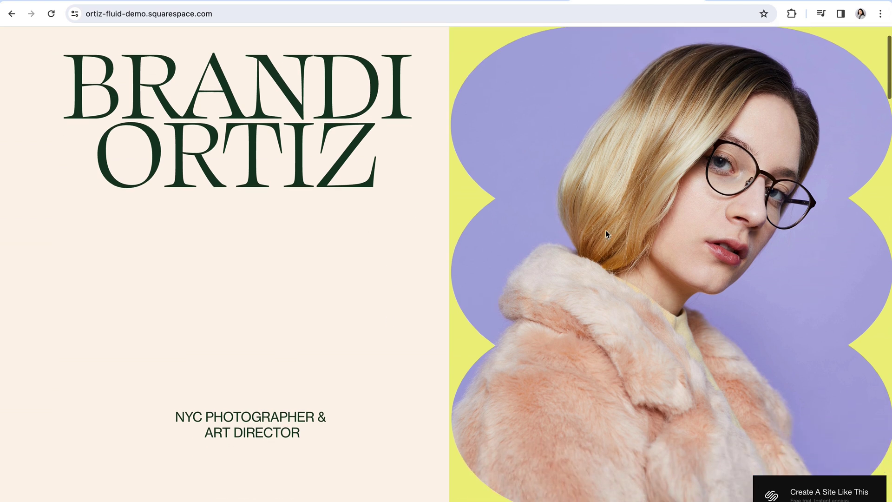
scroll(389, 342, down, 2)
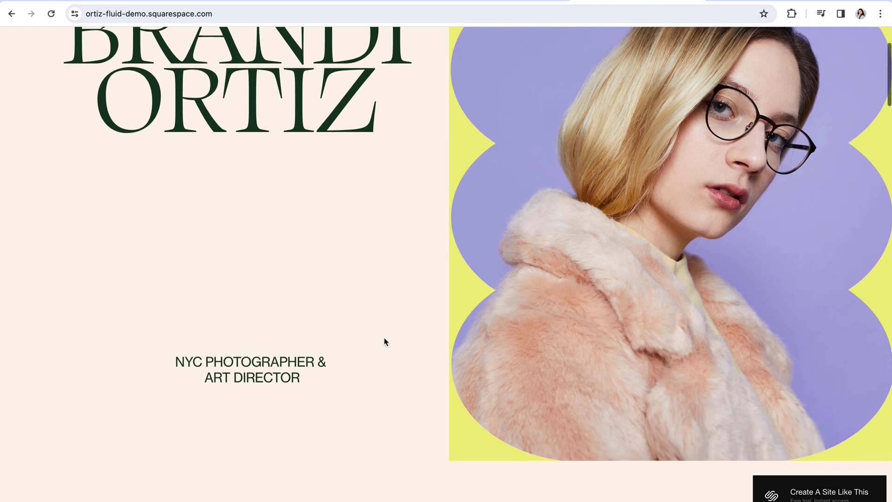
scroll(384, 342, down, 1)
scroll(414, 342, down, 3)
scroll(414, 342, down, 1)
scroll(418, 344, down, 2)
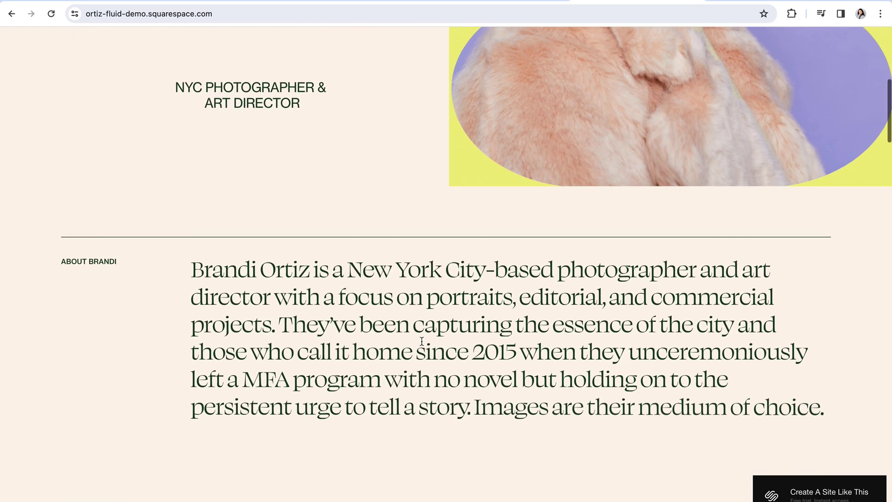
scroll(426, 343, down, 1)
scroll(426, 343, down, 1)
scroll(428, 345, down, 1)
scroll(430, 347, down, 2)
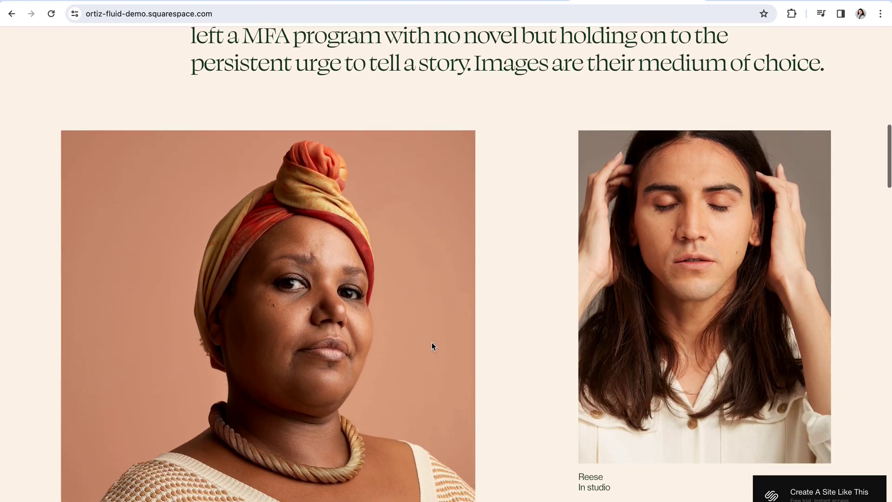
scroll(432, 346, down, 1)
scroll(446, 347, down, 2)
scroll(472, 348, down, 1)
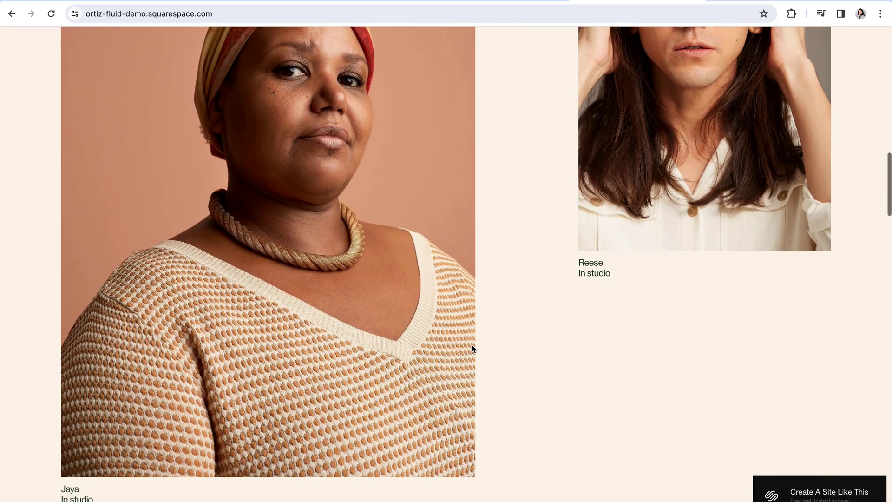
scroll(472, 349, down, 2)
scroll(472, 349, down, 1)
scroll(472, 348, down, 1)
scroll(472, 349, down, 1)
scroll(472, 349, down, 1)
scroll(472, 349, down, 1)
scroll(472, 348, down, 1)
scroll(472, 345, down, 1)
scroll(472, 345, down, 1)
scroll(472, 344, down, 1)
scroll(472, 344, down, 1)
scroll(472, 344, down, 1)
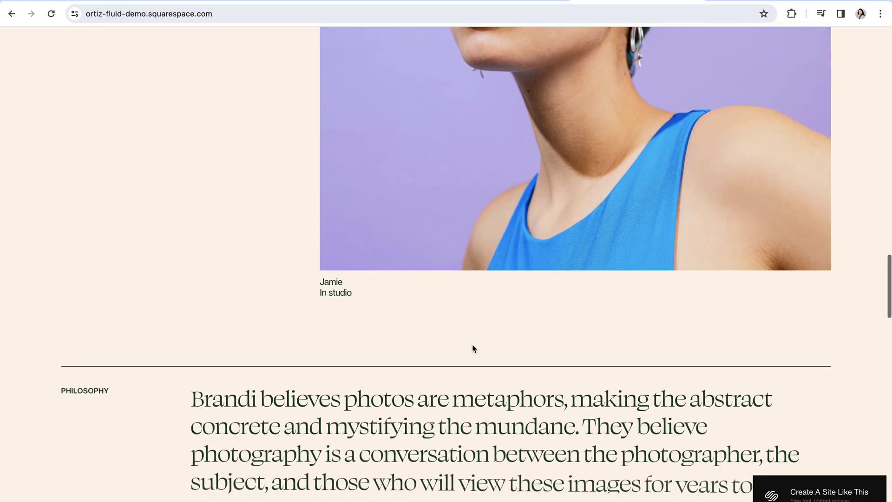
scroll(472, 349, down, 1)
drag(888, 323, 878, 60)
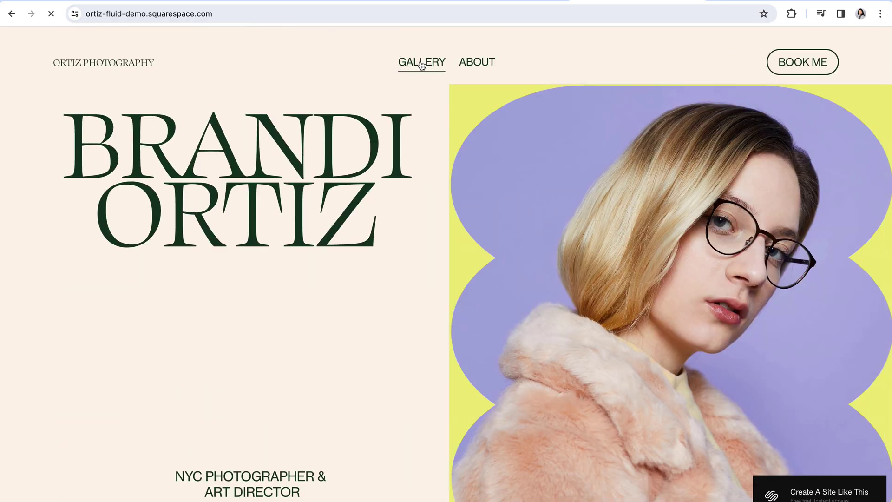
scroll(354, 251, down, 2)
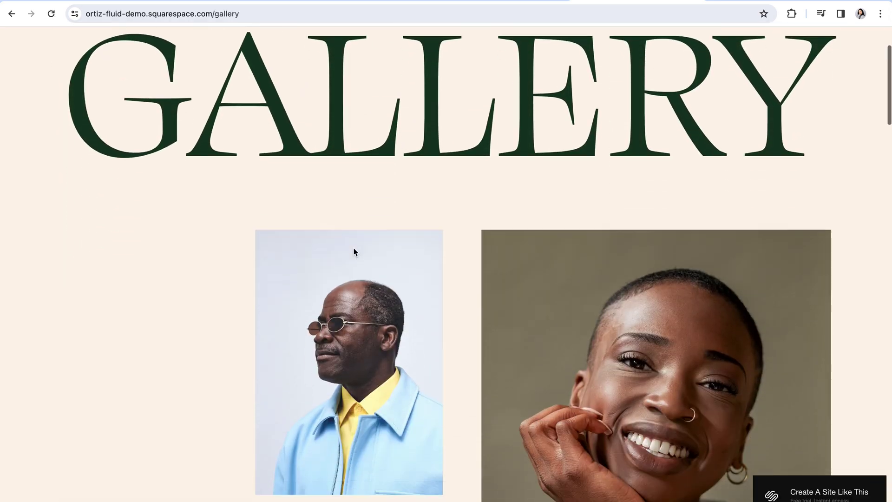
scroll(432, 279, down, 1)
scroll(432, 279, down, 1)
scroll(432, 279, down, 1)
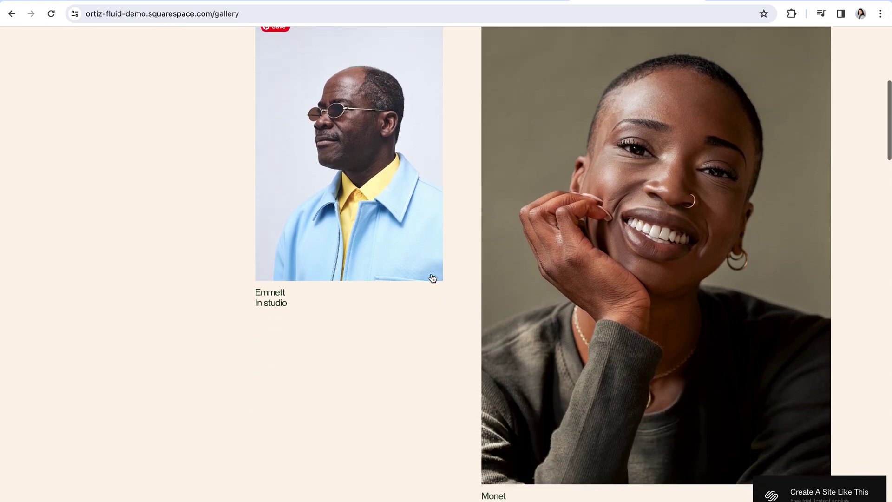
scroll(431, 277, down, 1)
scroll(431, 277, down, 2)
scroll(432, 278, down, 2)
scroll(431, 278, down, 1)
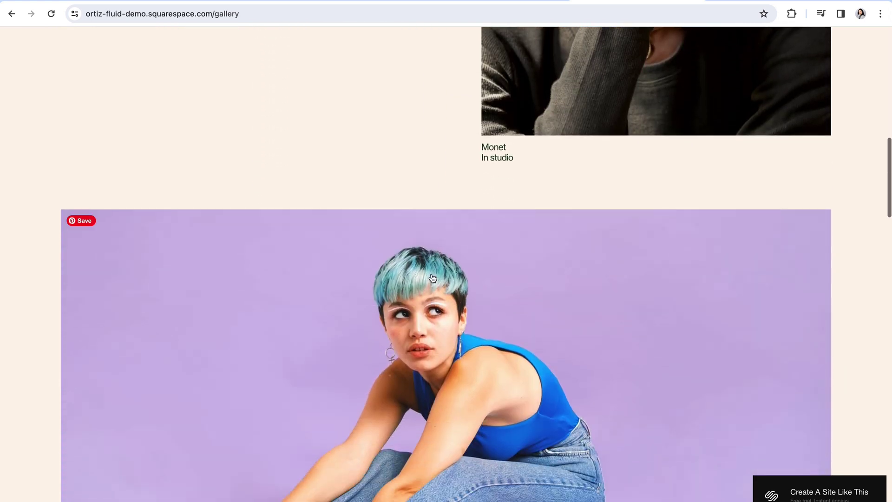
scroll(431, 277, down, 1)
scroll(432, 277, down, 2)
scroll(432, 277, down, 2)
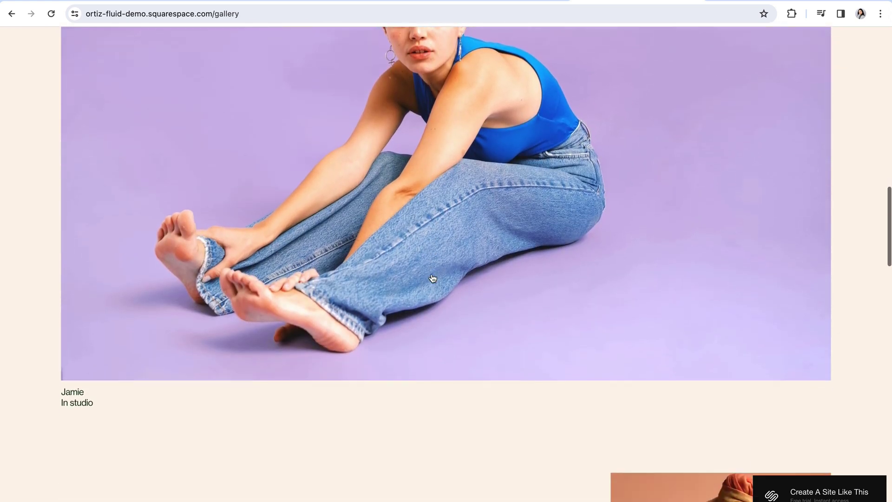
scroll(432, 277, up, 1)
Step: Load the Squarespace templates catalogue in a new browser tab
key(ctrl+t)
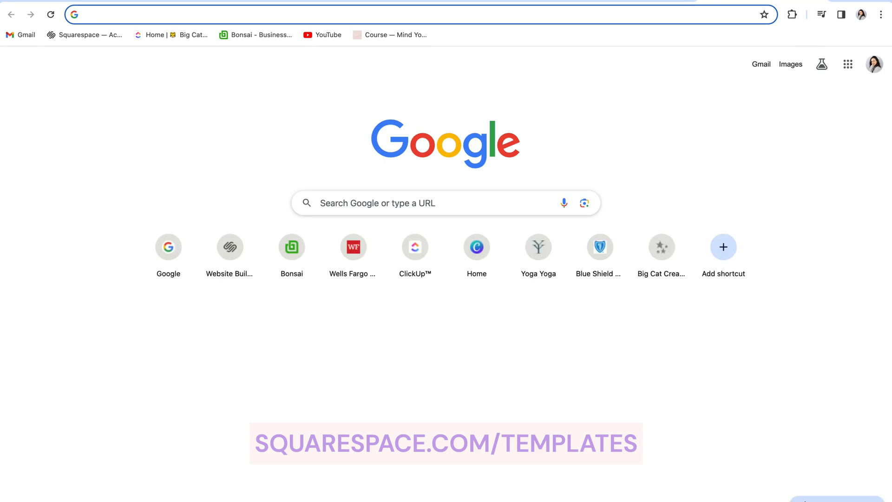
text(squarespace.com)
key(Return)
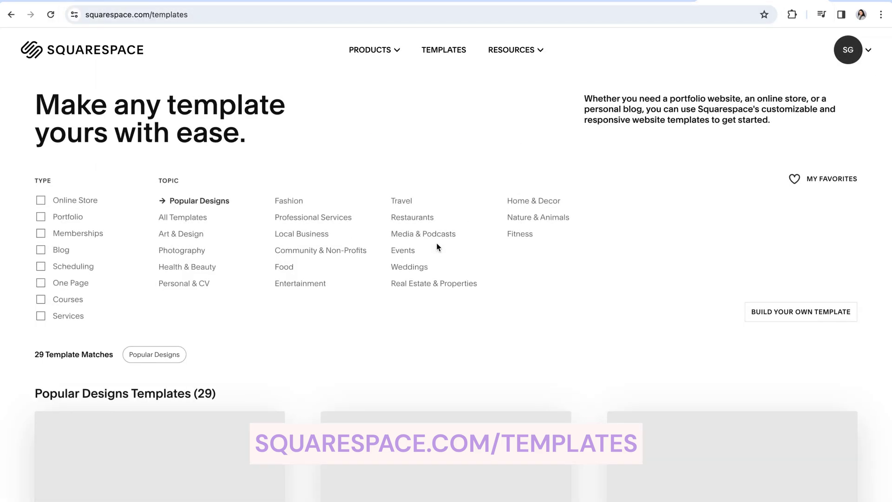
scroll(412, 320, down, 3)
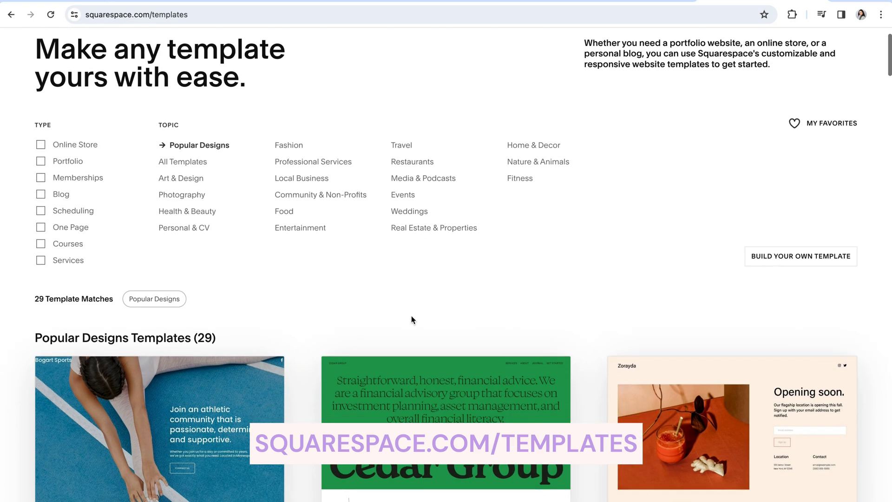
scroll(411, 316, down, 2)
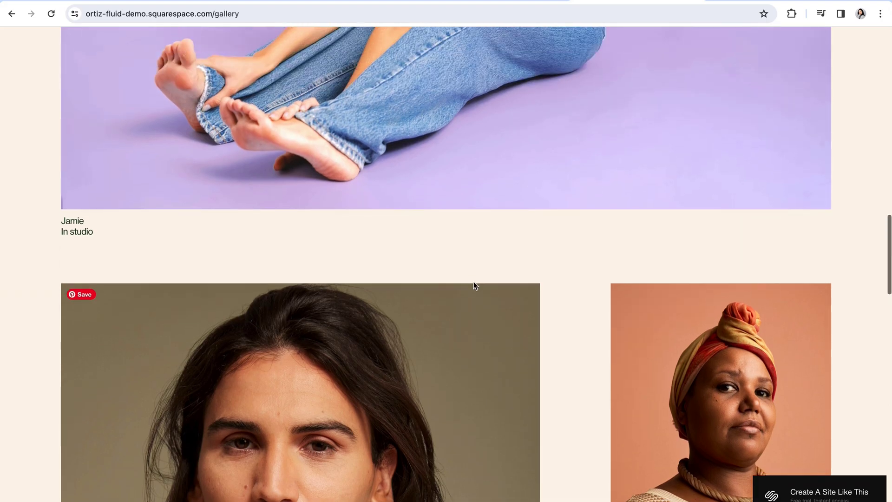
scroll(473, 286, up, 1)
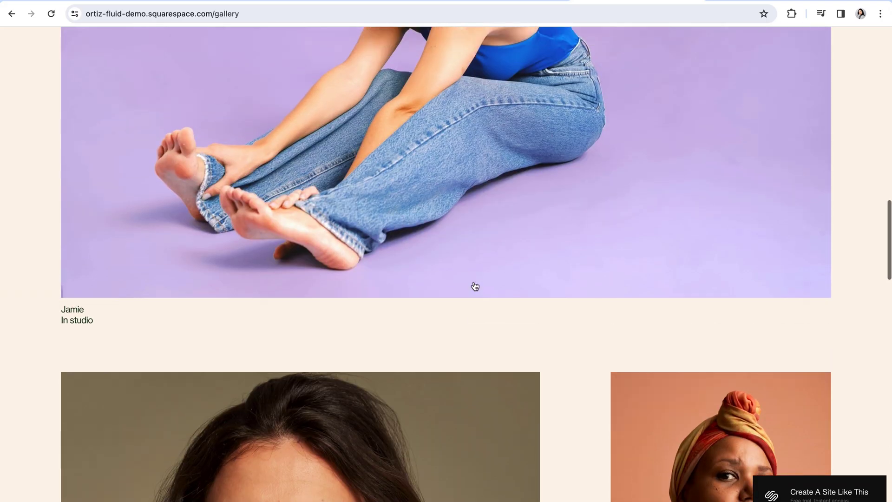
scroll(474, 286, up, 2)
scroll(475, 286, up, 1)
scroll(475, 286, up, 2)
scroll(474, 286, up, 1)
scroll(475, 286, up, 2)
scroll(473, 285, up, 1)
scroll(475, 285, up, 2)
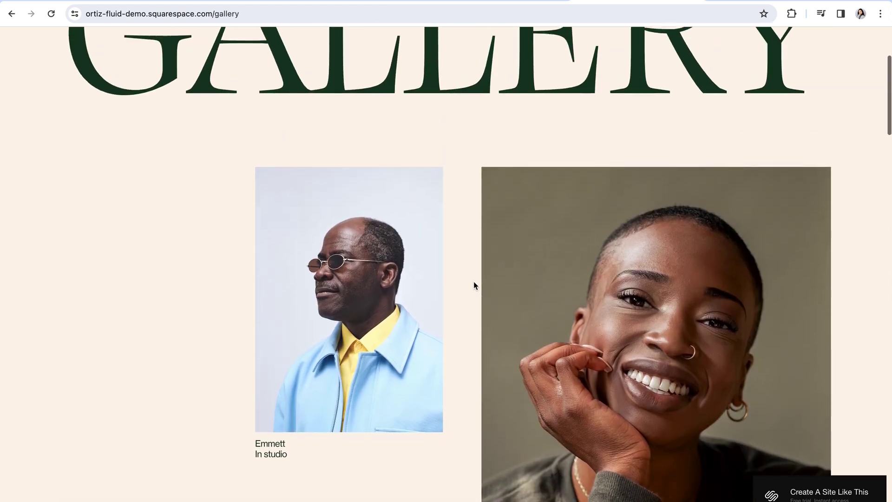
scroll(474, 287, up, 1)
scroll(474, 286, up, 1)
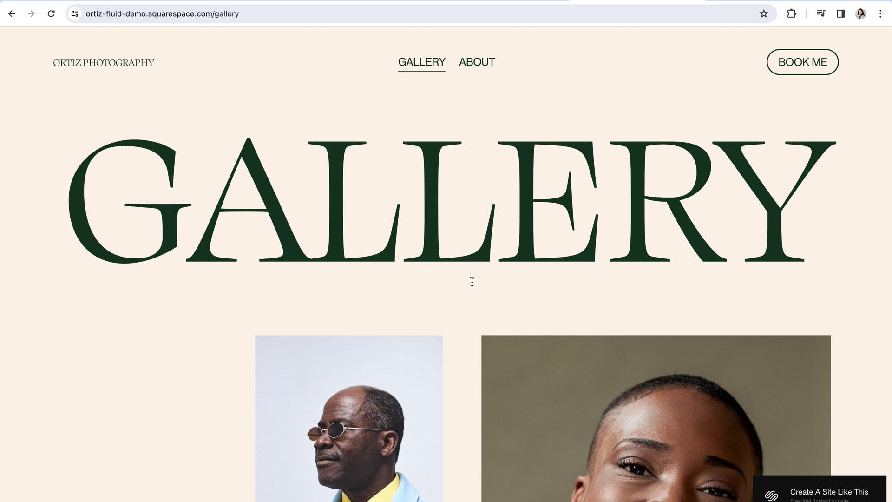
scroll(871, 490, down, 5)
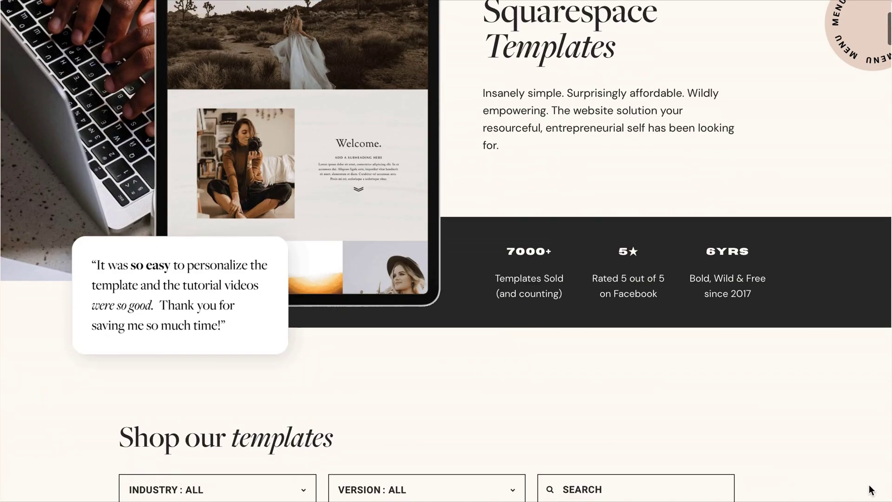
scroll(871, 490, down, 3)
scroll(872, 490, down, 1)
scroll(871, 490, down, 2)
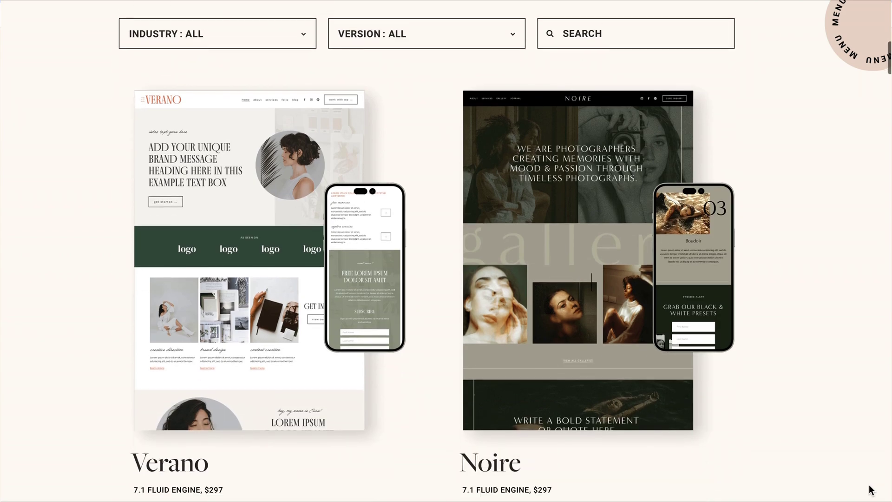
scroll(872, 490, down, 1)
scroll(871, 489, down, 2)
scroll(872, 489, down, 3)
scroll(869, 486, down, 2)
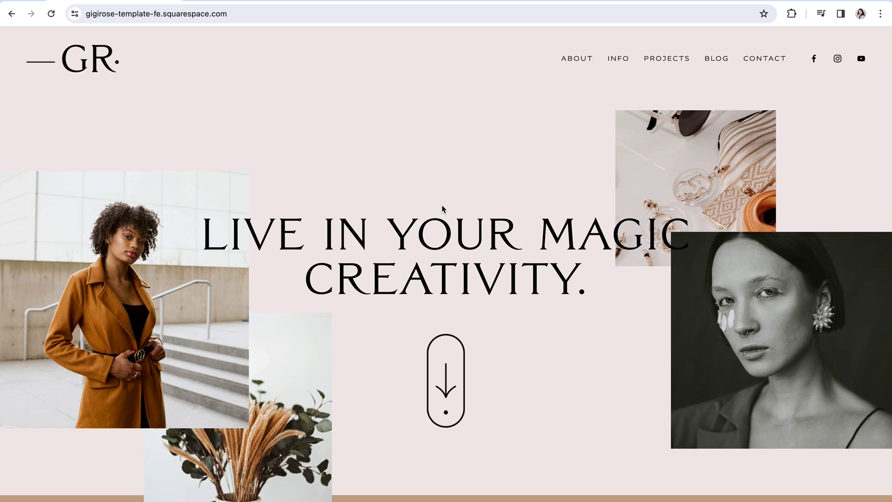
scroll(442, 208, down, 2)
scroll(442, 208, down, 2)
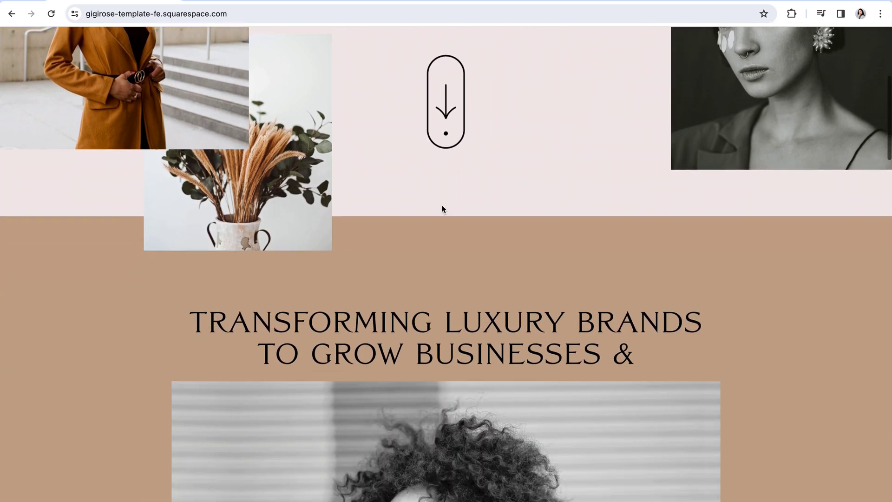
scroll(442, 208, down, 2)
scroll(441, 205, down, 2)
scroll(442, 205, down, 2)
scroll(442, 205, down, 1)
scroll(442, 207, down, 1)
scroll(442, 208, down, 2)
scroll(442, 207, down, 1)
scroll(442, 207, down, 2)
scroll(442, 208, down, 1)
scroll(442, 208, down, 1)
scroll(442, 208, down, 1)
scroll(442, 208, down, 2)
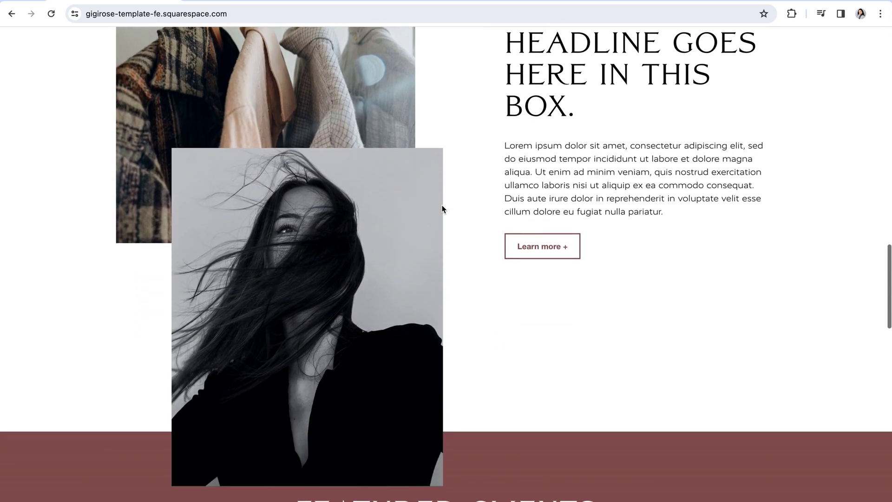
scroll(442, 208, down, 2)
scroll(442, 208, down, 1)
scroll(441, 208, down, 2)
Step: Browse the GigiRose demo's Client Work projects page and then its blog page
click(448, 278)
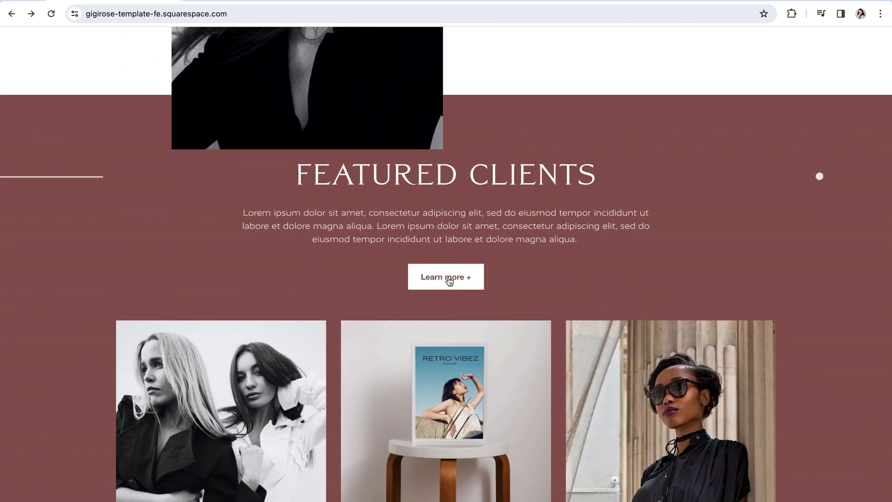
scroll(516, 288, down, 1)
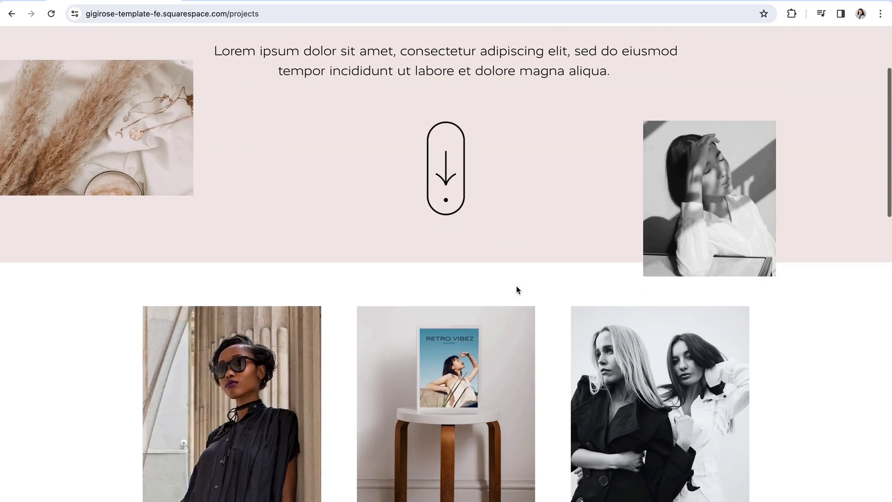
scroll(516, 288, down, 2)
scroll(515, 288, down, 1)
scroll(516, 288, down, 1)
scroll(518, 291, down, 2)
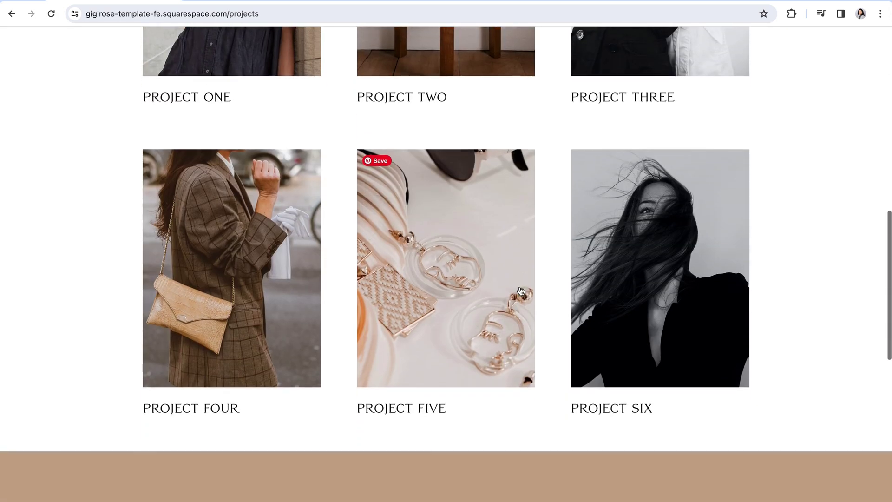
scroll(520, 289, up, 1)
scroll(523, 288, up, 1)
scroll(525, 291, up, 1)
scroll(525, 291, up, 3)
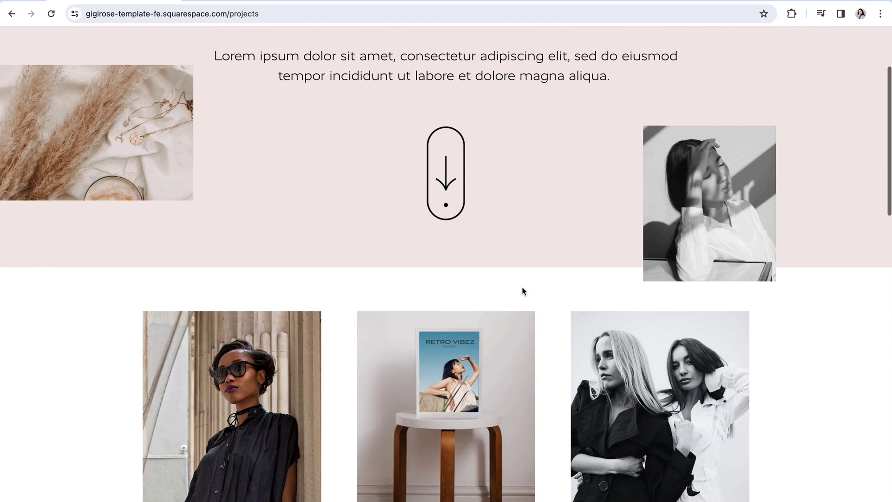
scroll(661, 67, up, 1)
scroll(680, 73, up, 1)
scroll(701, 80, up, 1)
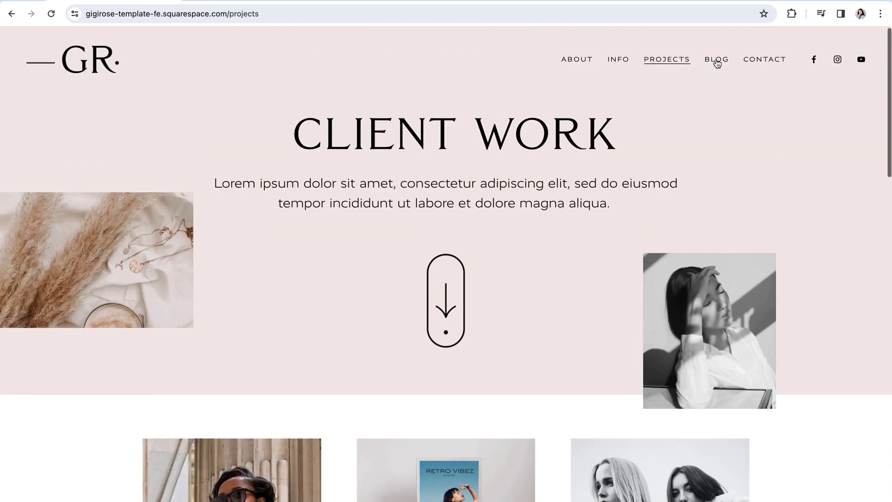
click(715, 62)
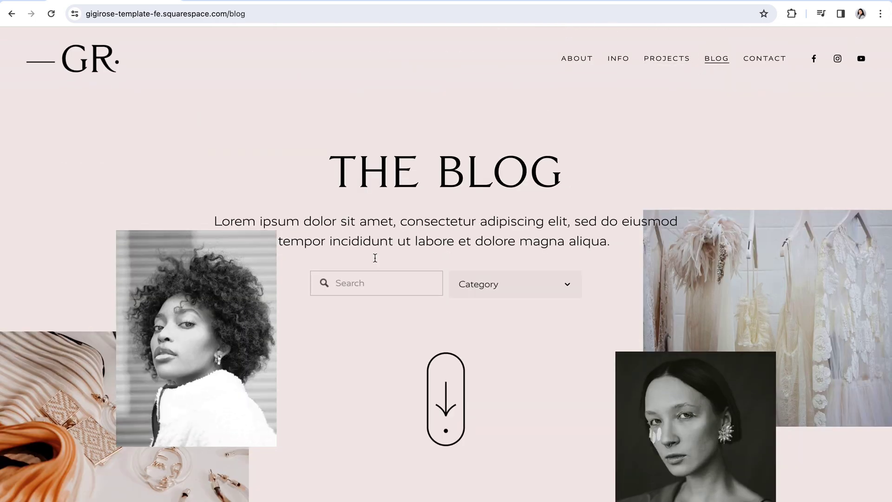
scroll(373, 273, down, 2)
scroll(392, 285, down, 1)
scroll(389, 285, down, 1)
scroll(385, 285, down, 1)
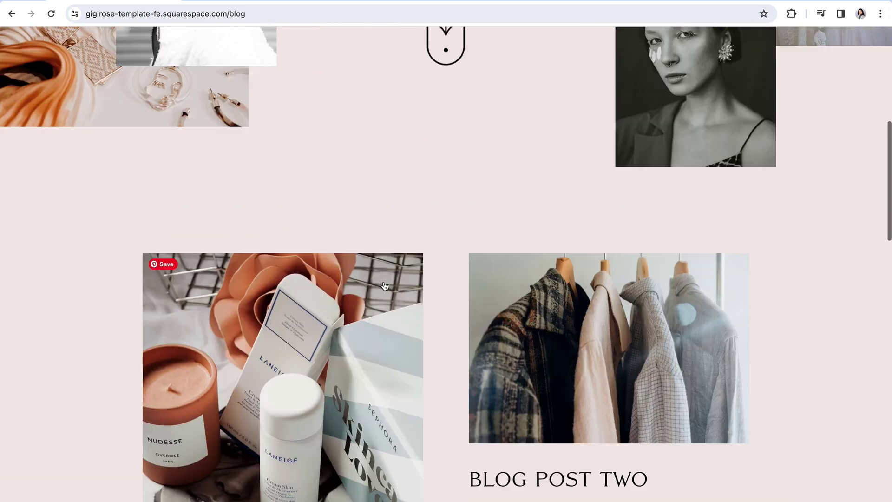
scroll(383, 286, down, 2)
scroll(384, 286, down, 1)
scroll(383, 287, down, 3)
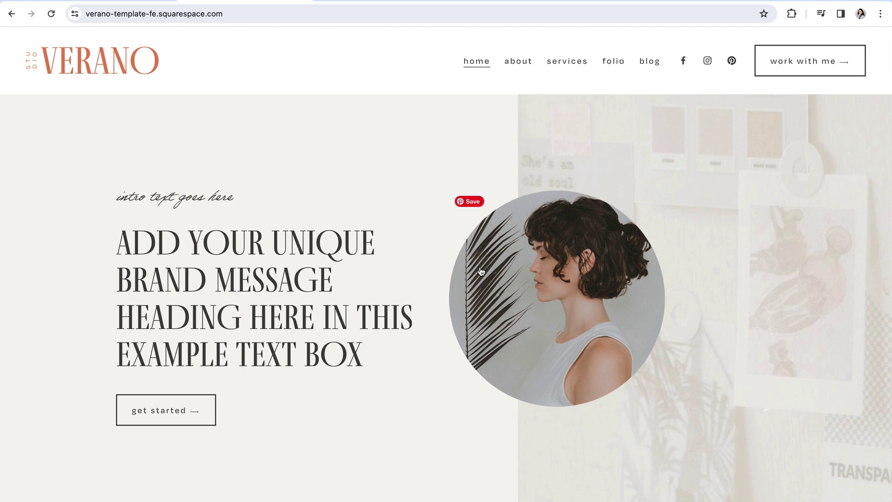
scroll(480, 272, down, 2)
scroll(480, 271, down, 1)
scroll(490, 272, down, 2)
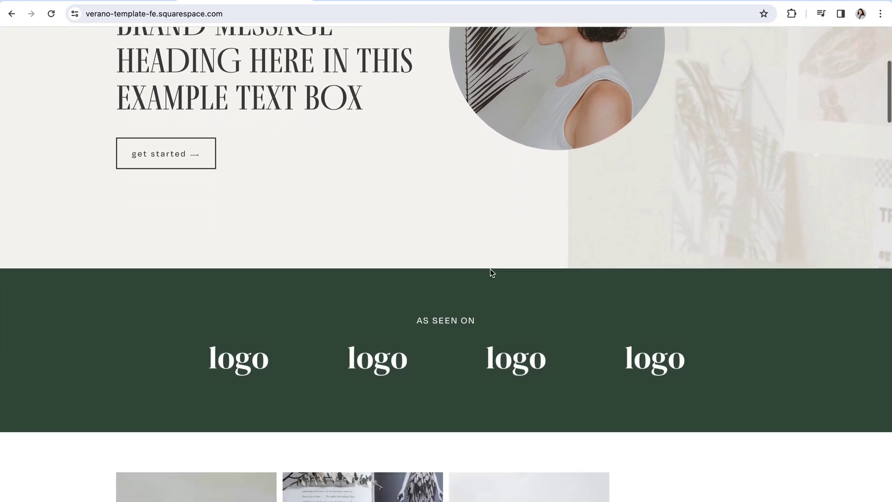
scroll(490, 271, down, 2)
scroll(490, 272, down, 1)
scroll(490, 272, down, 1)
scroll(491, 273, down, 1)
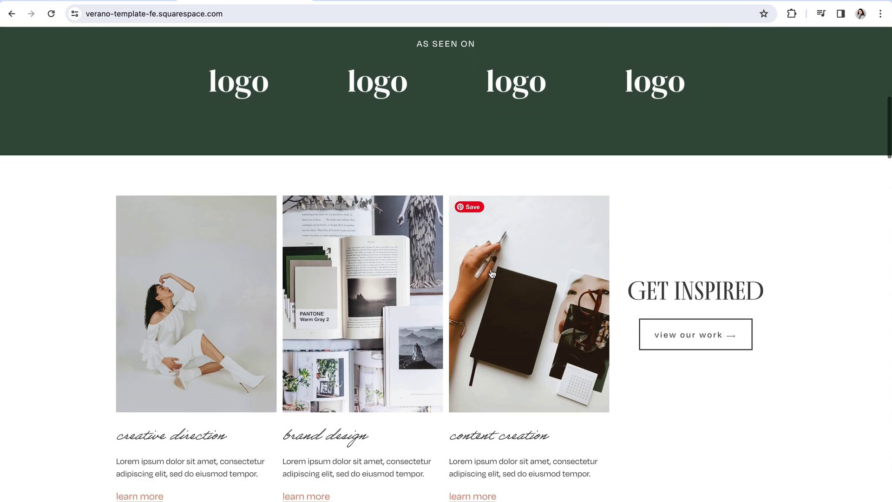
scroll(491, 273, down, 1)
scroll(491, 273, down, 1)
scroll(491, 274, up, 1)
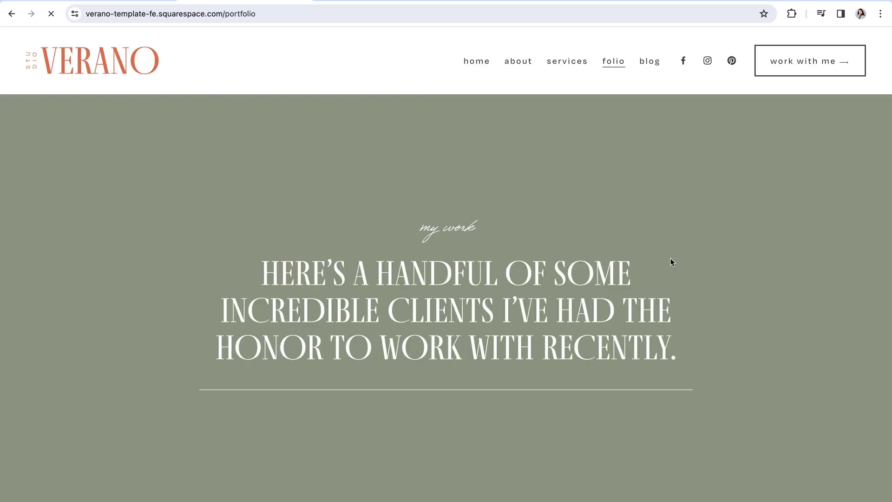
scroll(453, 295, down, 1)
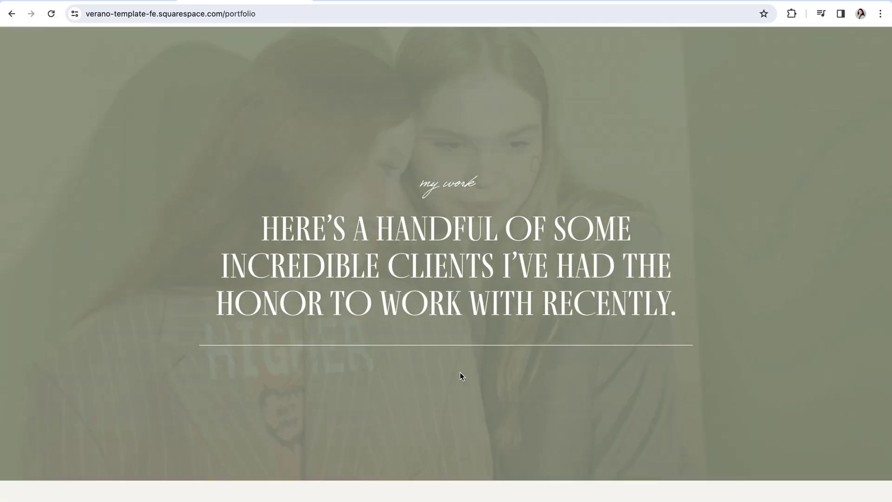
scroll(460, 374, down, 2)
scroll(471, 378, down, 2)
scroll(471, 382, down, 1)
scroll(470, 381, down, 1)
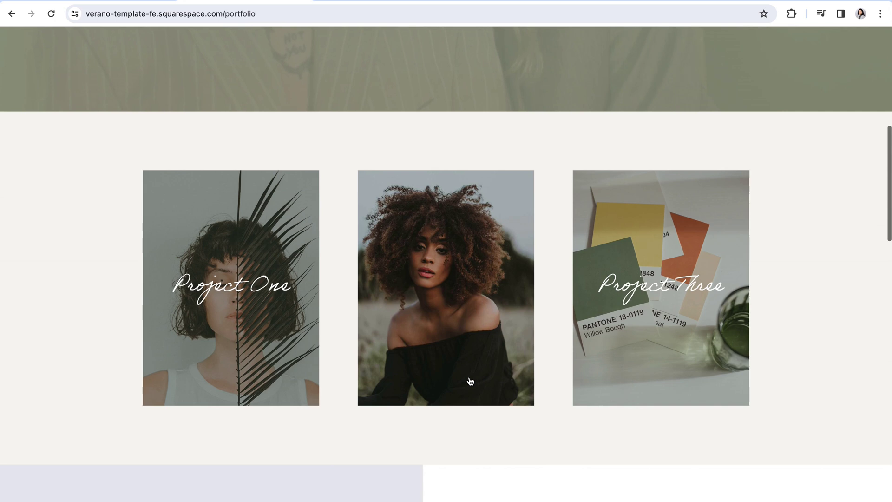
scroll(470, 380, down, 1)
scroll(469, 380, down, 1)
scroll(470, 380, down, 1)
scroll(469, 377, down, 1)
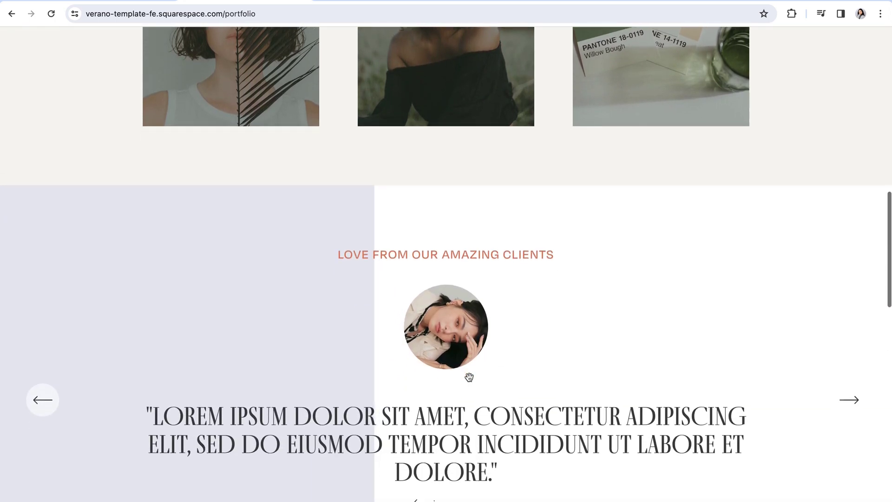
scroll(469, 376, down, 1)
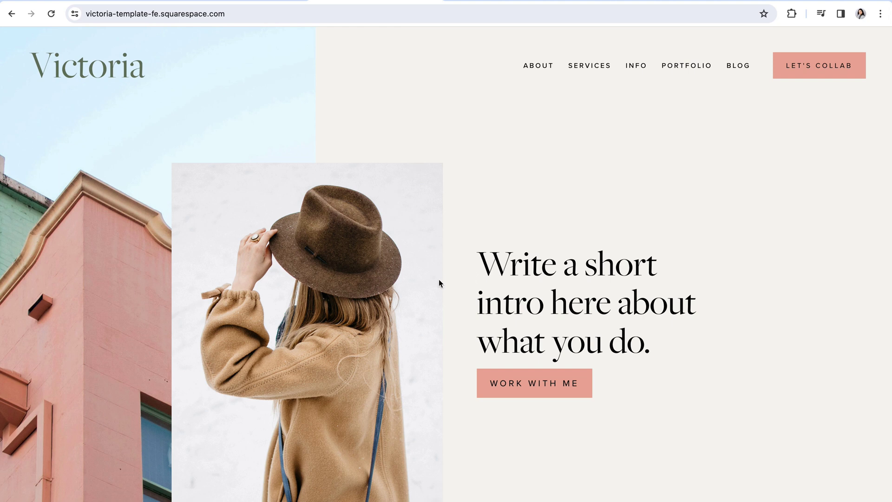
scroll(437, 282, down, 2)
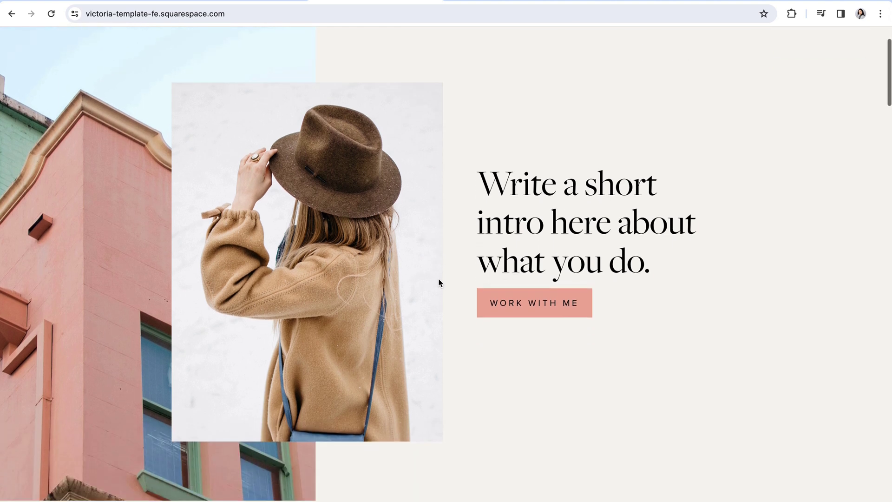
scroll(435, 283, down, 1)
scroll(437, 283, down, 2)
scroll(437, 284, down, 1)
scroll(436, 284, down, 1)
scroll(437, 280, down, 1)
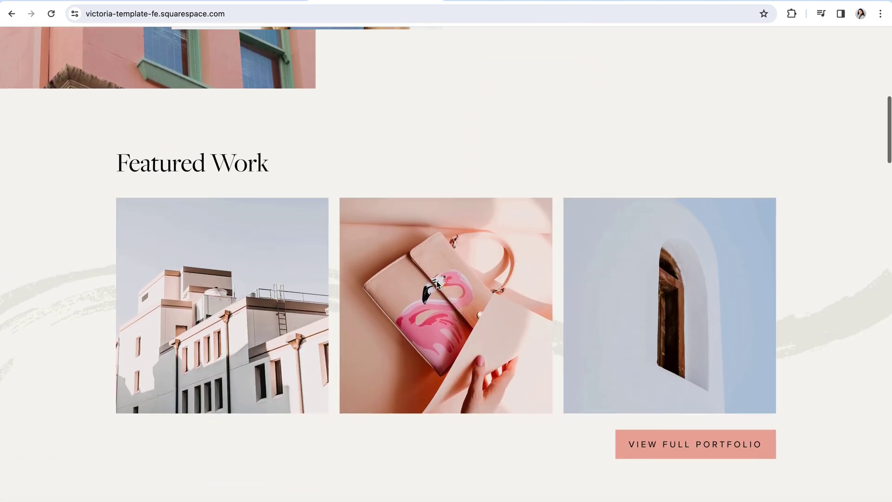
scroll(437, 281, down, 2)
scroll(436, 281, down, 1)
scroll(437, 281, down, 1)
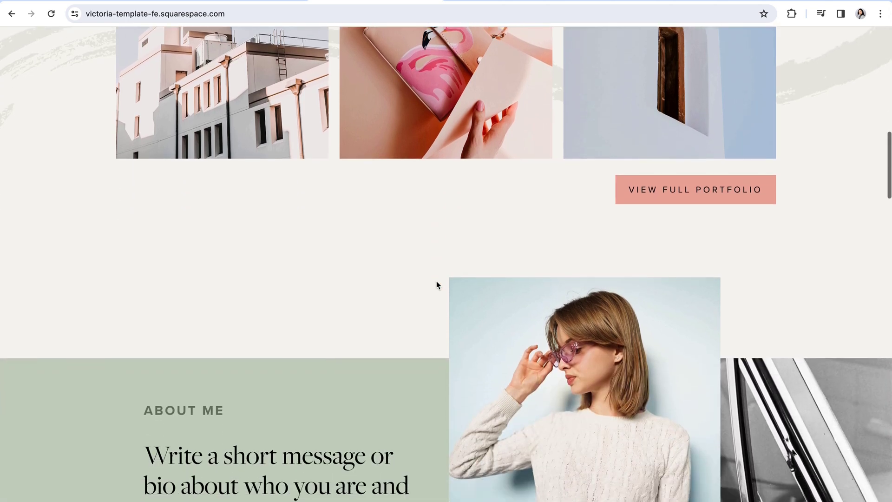
scroll(437, 280, down, 1)
scroll(436, 282, down, 1)
scroll(436, 282, down, 1)
scroll(436, 282, down, 1)
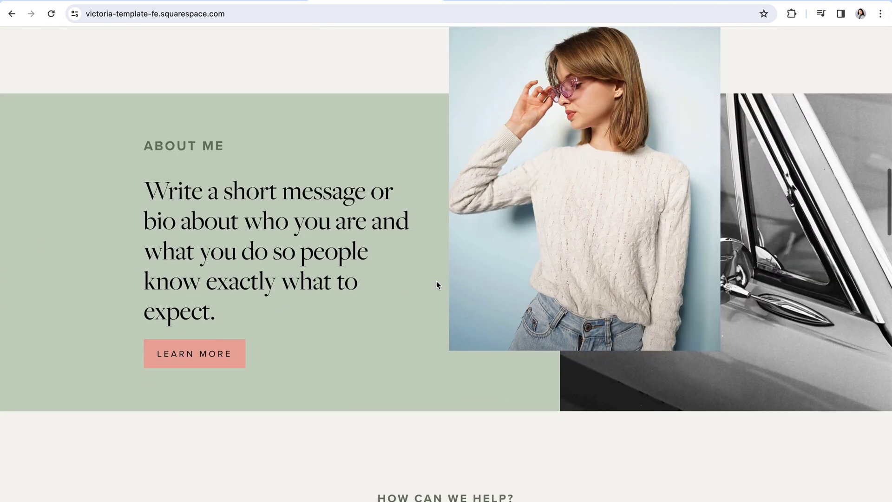
scroll(437, 285, down, 1)
scroll(437, 284, down, 1)
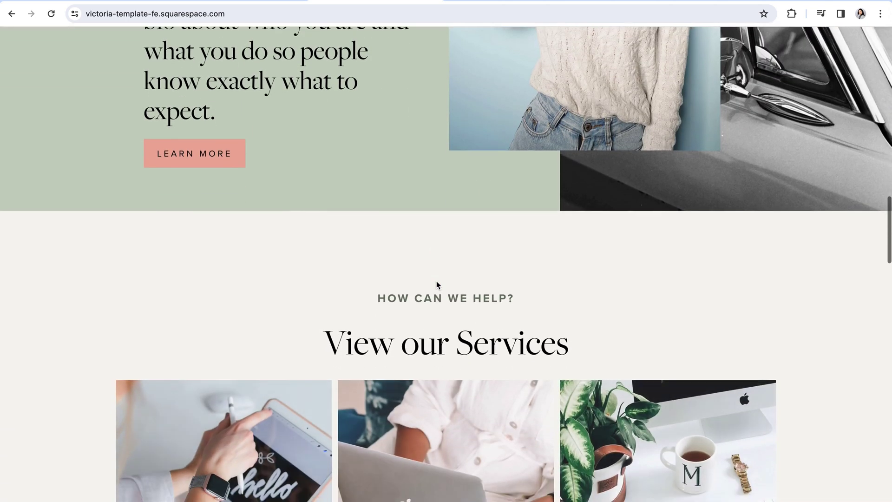
scroll(436, 280, down, 1)
scroll(436, 281, up, 3)
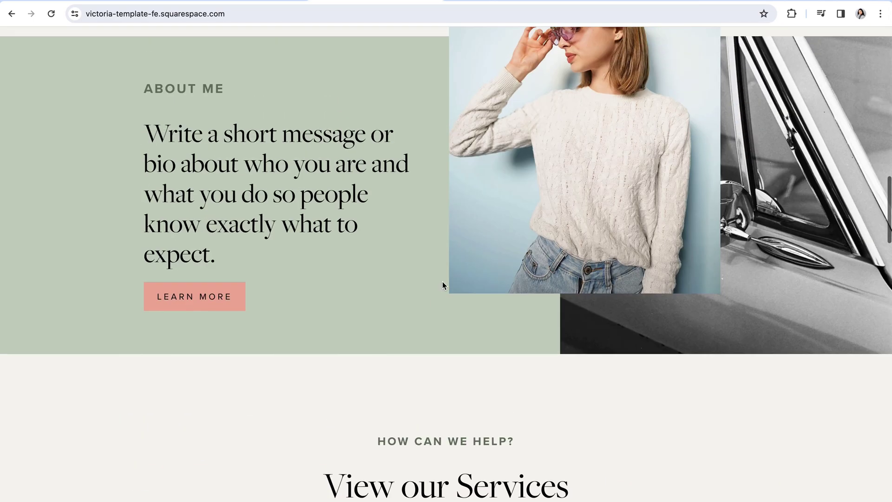
scroll(443, 285, up, 3)
scroll(697, 230, up, 3)
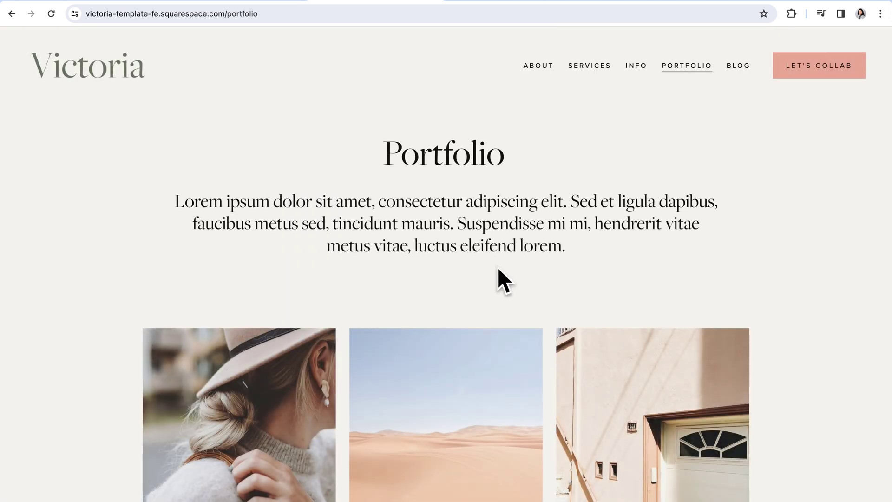
scroll(497, 268, down, 1)
scroll(498, 272, down, 1)
scroll(498, 273, down, 1)
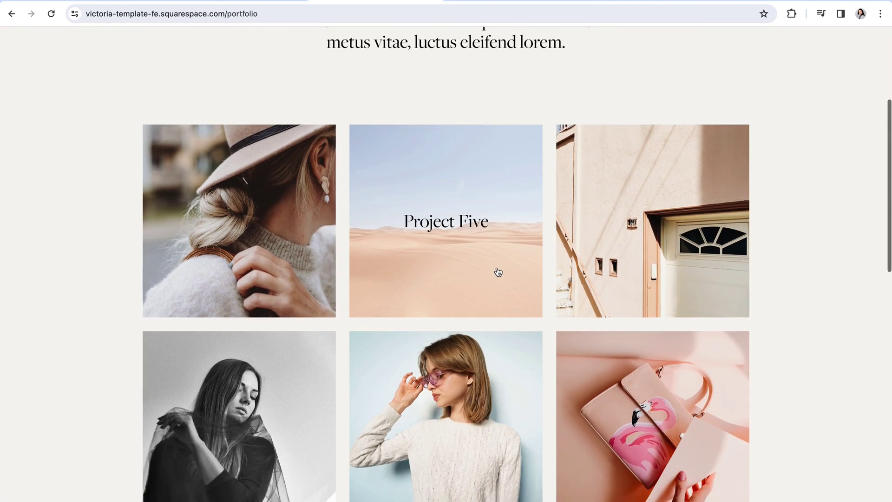
scroll(498, 272, down, 1)
scroll(498, 272, down, 1)
scroll(499, 272, down, 1)
scroll(499, 272, down, 2)
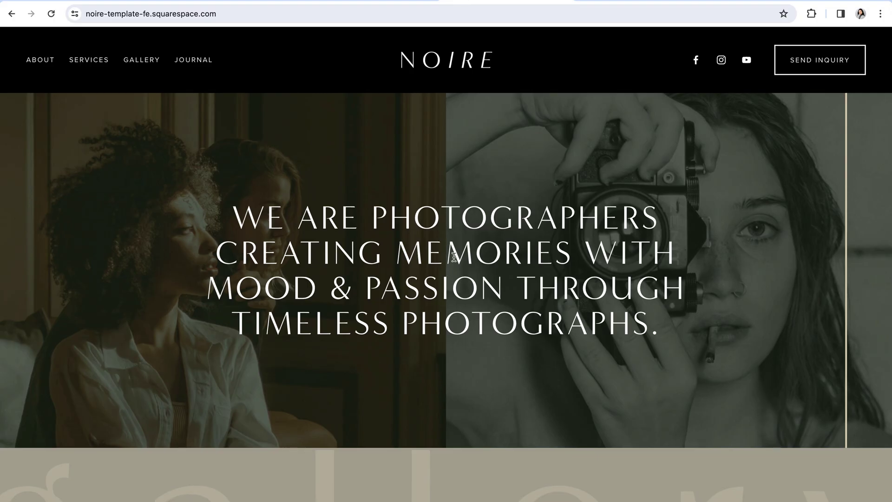
scroll(454, 257, down, 1)
scroll(446, 255, down, 1)
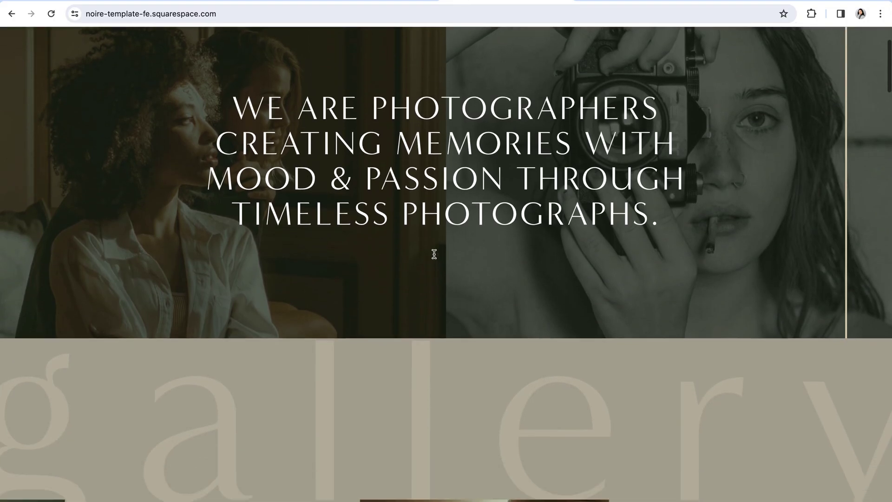
scroll(433, 254, down, 1)
scroll(434, 254, down, 1)
scroll(433, 254, down, 1)
scroll(434, 254, down, 2)
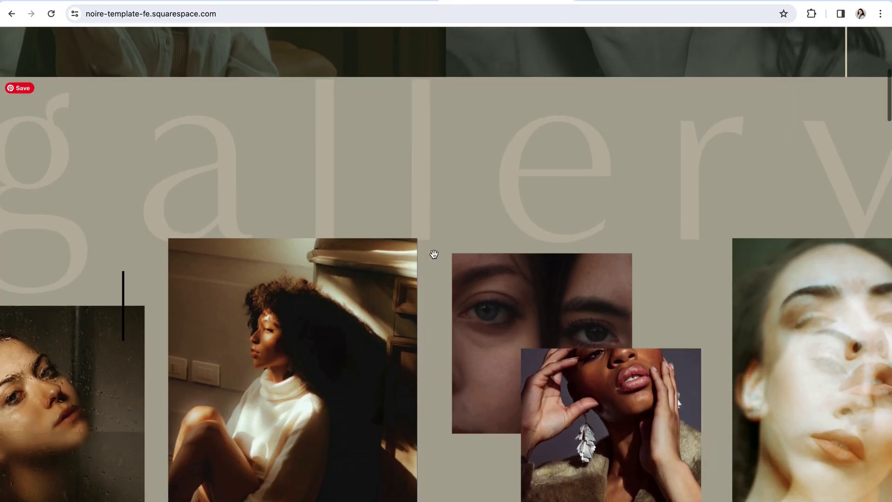
scroll(434, 254, down, 1)
scroll(433, 254, down, 1)
scroll(433, 254, down, 3)
scroll(434, 256, down, 1)
scroll(433, 255, down, 2)
scroll(434, 258, down, 1)
scroll(434, 258, down, 2)
scroll(434, 259, down, 1)
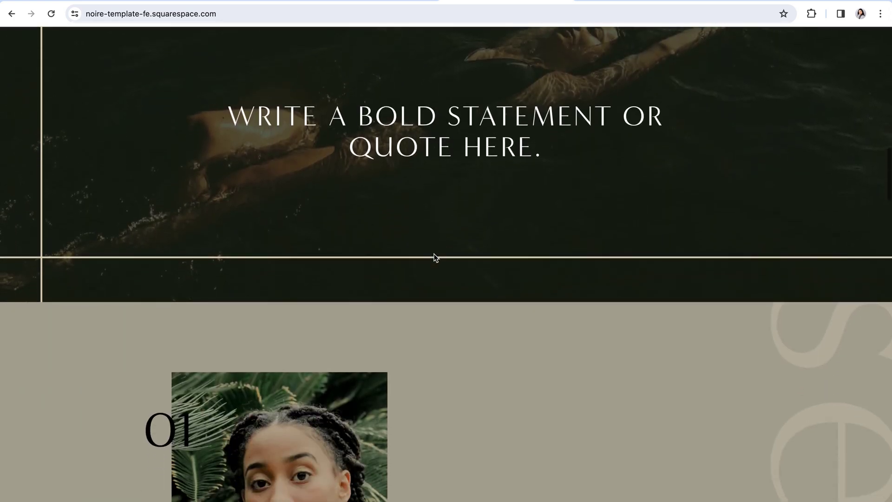
scroll(434, 258, down, 2)
scroll(434, 259, down, 1)
scroll(434, 258, down, 2)
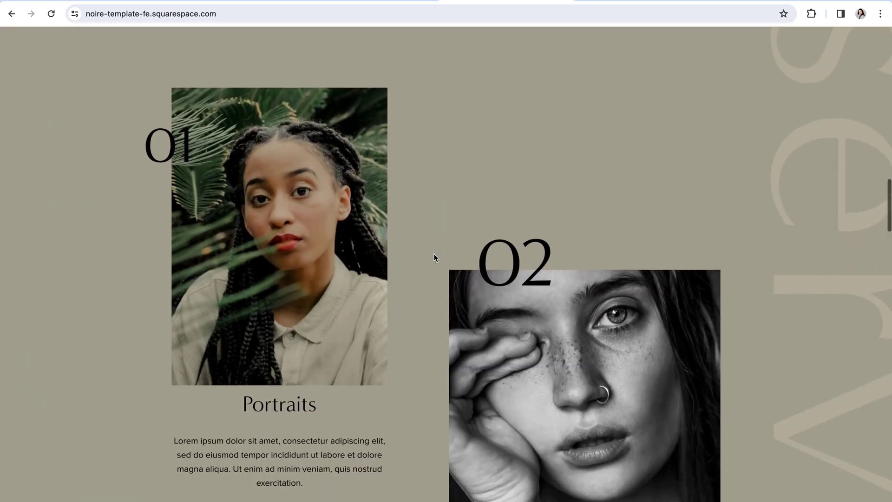
scroll(435, 257, down, 2)
scroll(435, 257, down, 1)
scroll(435, 257, up, 4)
scroll(517, 381, up, 1)
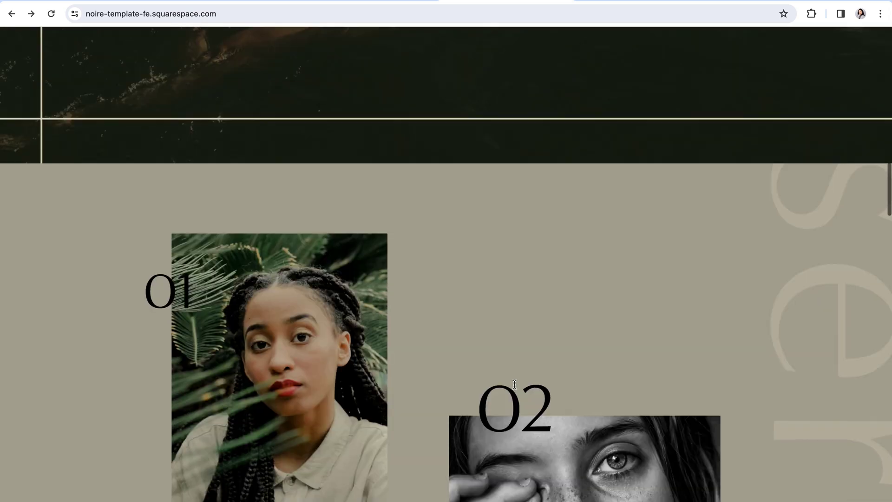
scroll(516, 380, up, 2)
scroll(516, 380, up, 1)
scroll(516, 381, up, 2)
scroll(516, 379, up, 2)
scroll(516, 375, up, 1)
scroll(515, 377, up, 1)
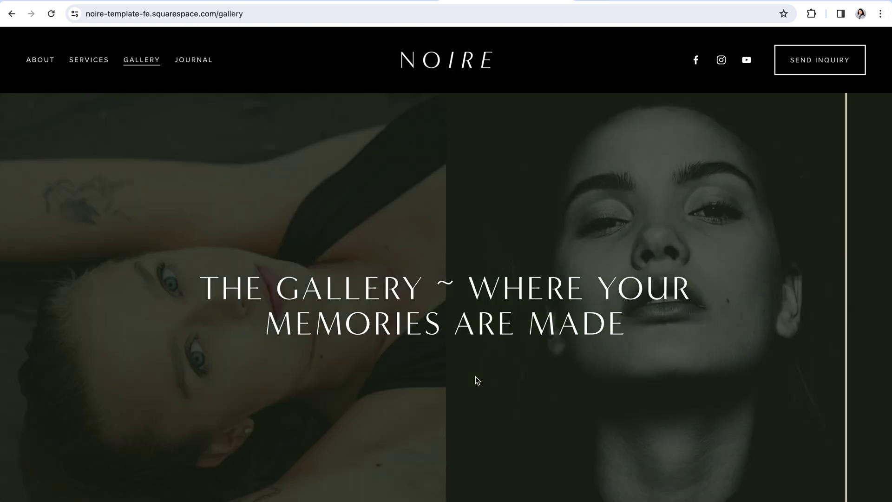
scroll(466, 340, down, 2)
scroll(468, 357, down, 1)
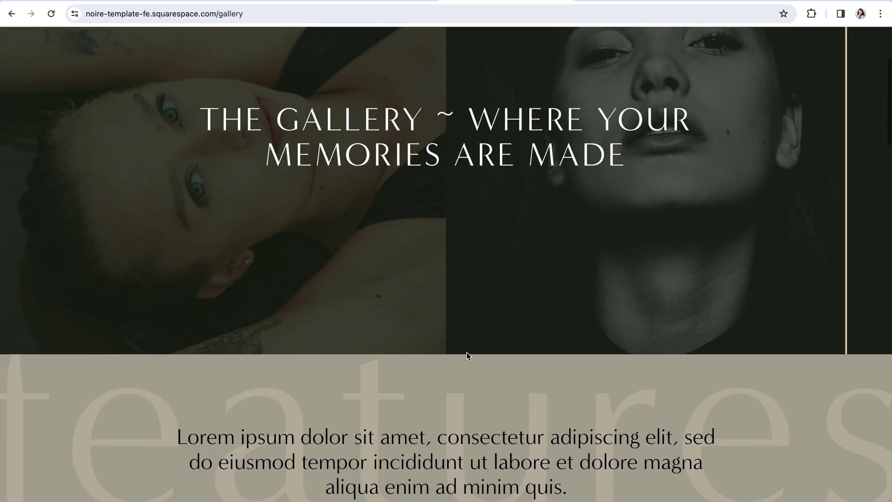
scroll(469, 357, down, 1)
scroll(469, 357, down, 2)
scroll(468, 357, down, 1)
scroll(466, 355, down, 1)
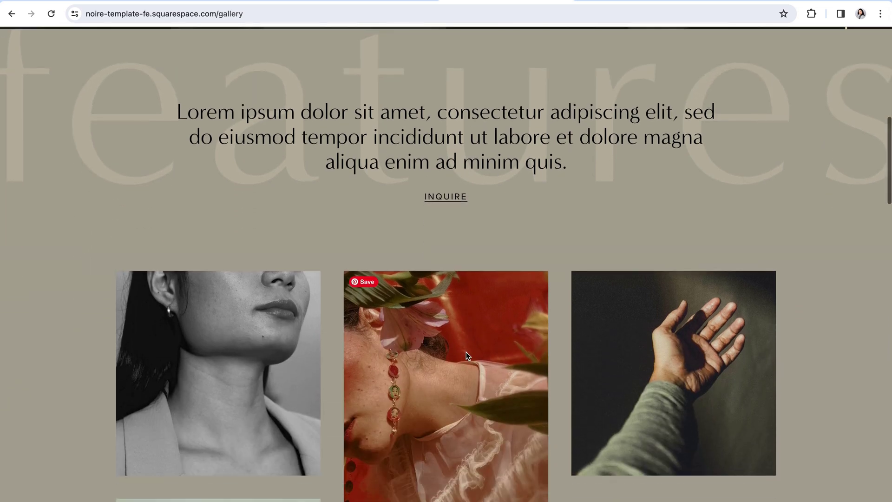
scroll(467, 356, down, 1)
scroll(466, 356, down, 2)
scroll(466, 356, down, 2)
scroll(466, 355, down, 2)
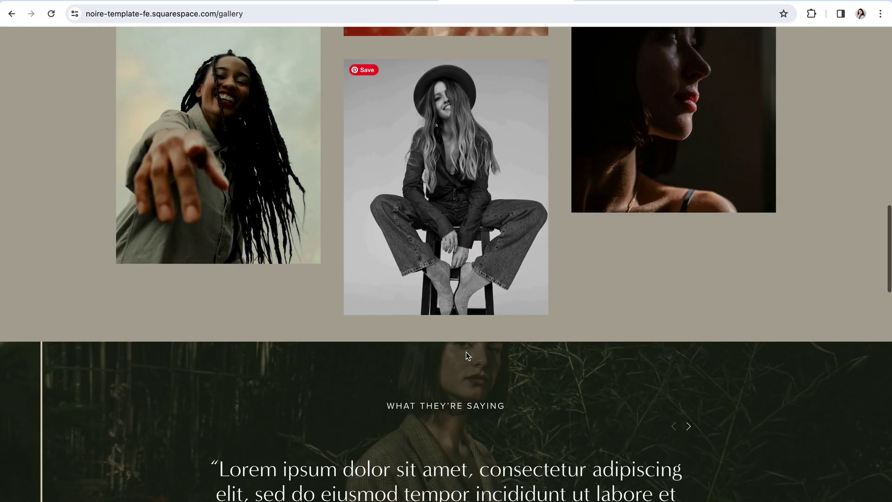
scroll(466, 355, down, 1)
scroll(467, 355, down, 1)
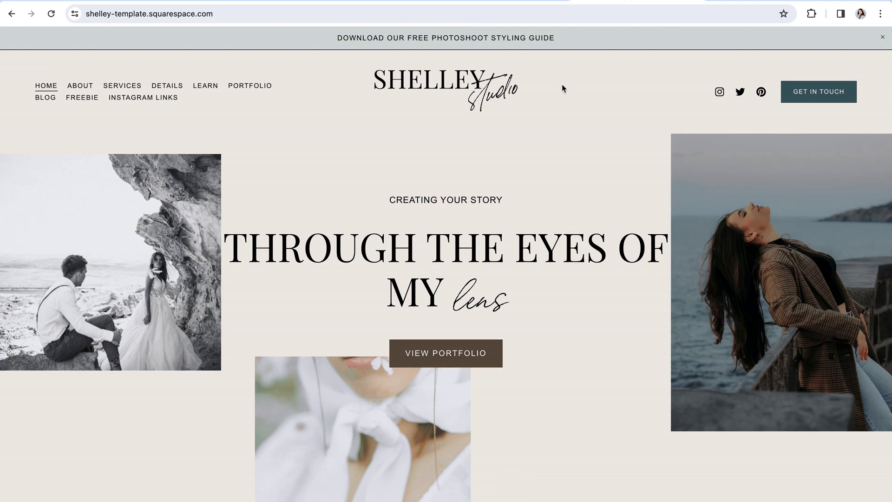
scroll(524, 232, down, 1)
scroll(494, 251, down, 1)
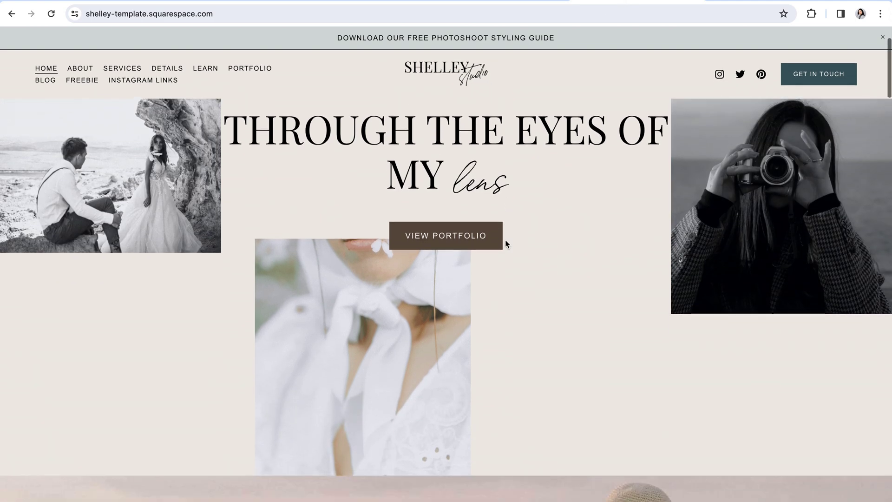
scroll(505, 240, down, 1)
scroll(506, 239, down, 1)
scroll(505, 241, down, 1)
scroll(506, 237, down, 1)
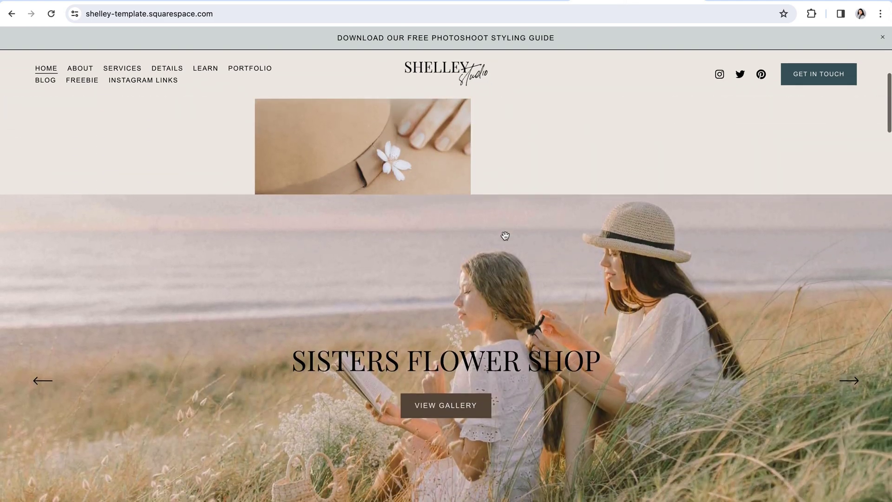
scroll(505, 236, down, 1)
scroll(505, 235, down, 1)
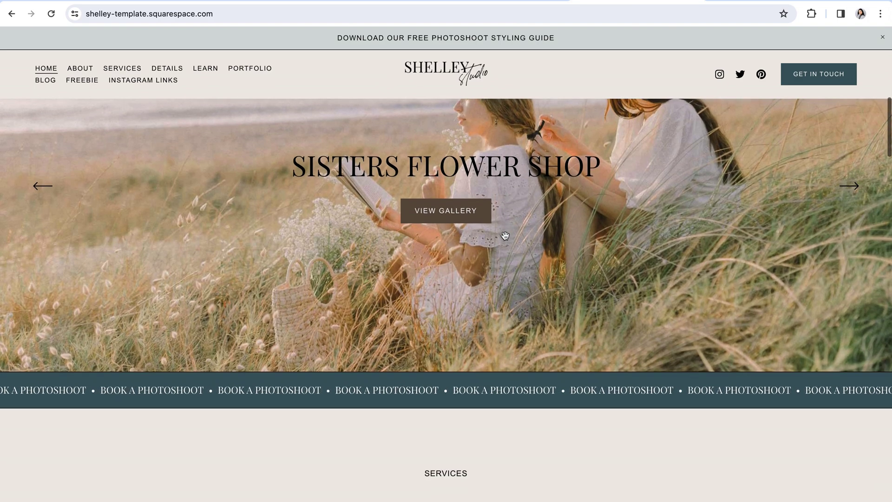
scroll(506, 238, down, 1)
scroll(505, 238, down, 1)
scroll(506, 235, down, 1)
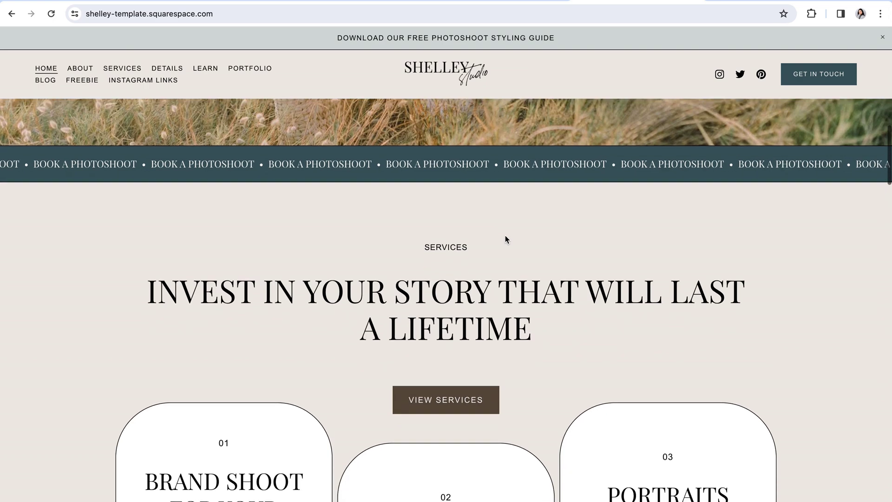
scroll(505, 240, down, 1)
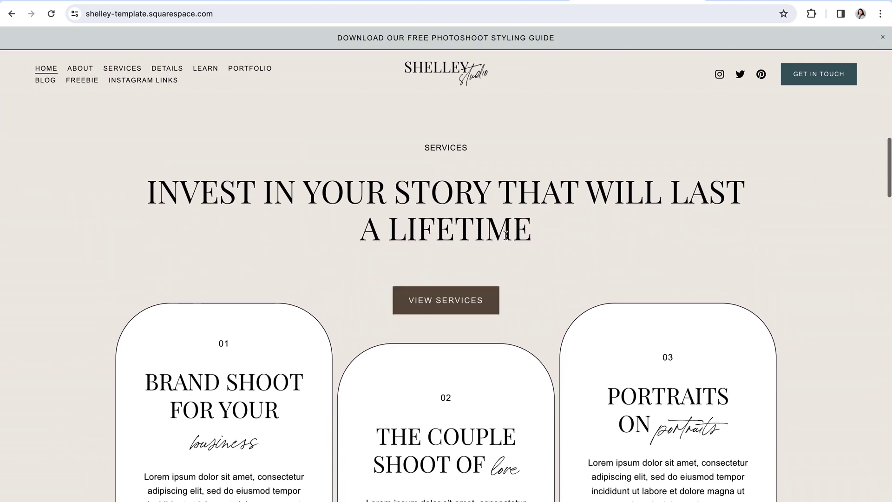
scroll(505, 235, down, 1)
scroll(506, 235, down, 1)
scroll(505, 235, down, 1)
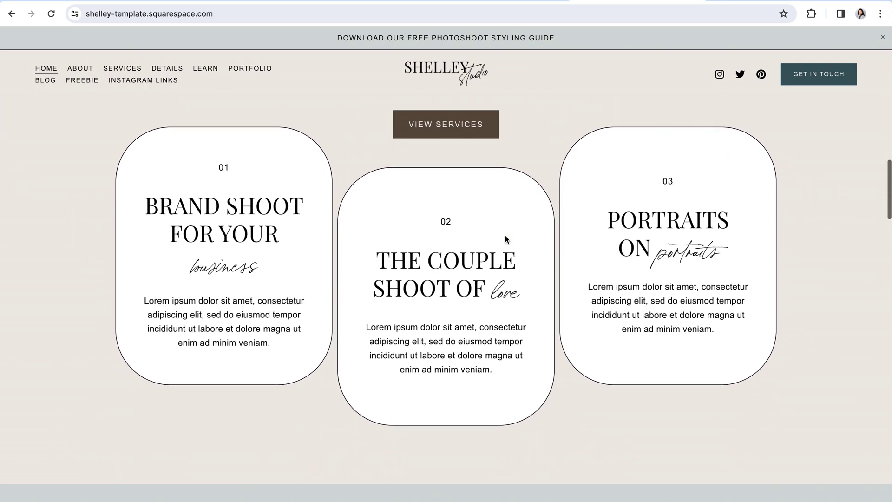
scroll(506, 236, down, 2)
scroll(505, 235, down, 1)
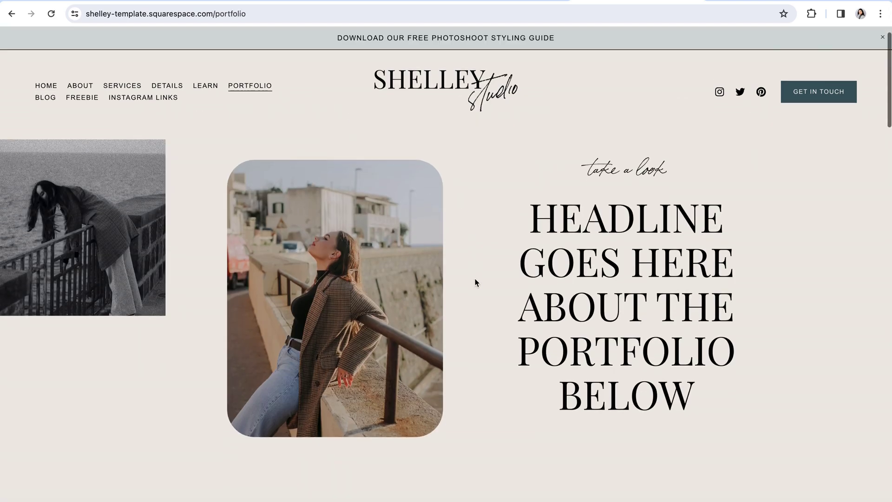
scroll(474, 282, down, 2)
scroll(496, 285, down, 1)
scroll(495, 285, down, 1)
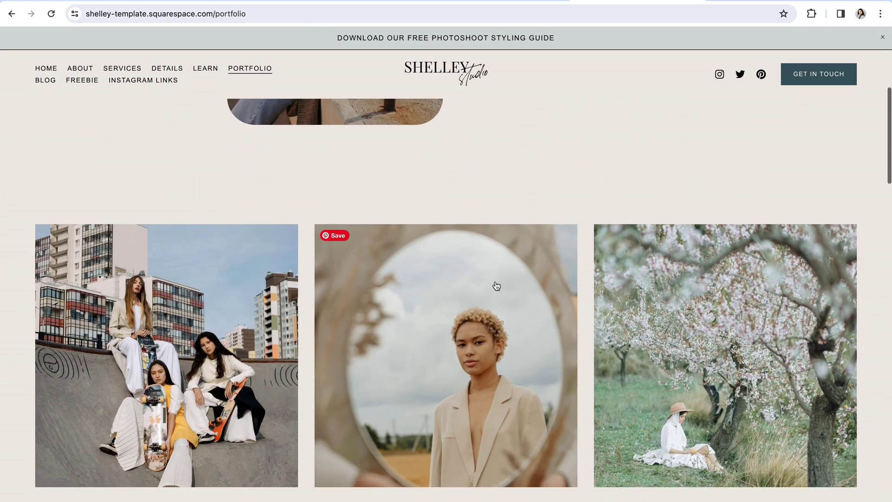
scroll(495, 285, down, 2)
scroll(496, 285, down, 2)
scroll(495, 285, down, 2)
scroll(496, 286, down, 2)
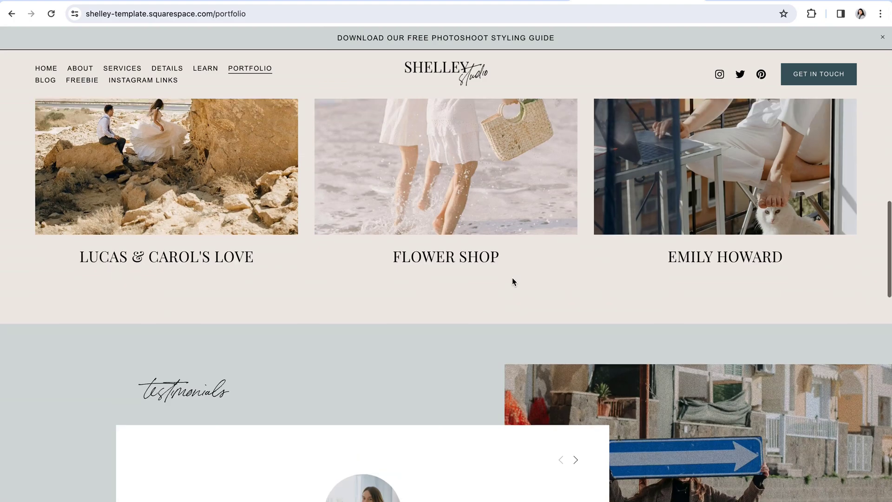
scroll(514, 281, up, 2)
scroll(534, 281, up, 2)
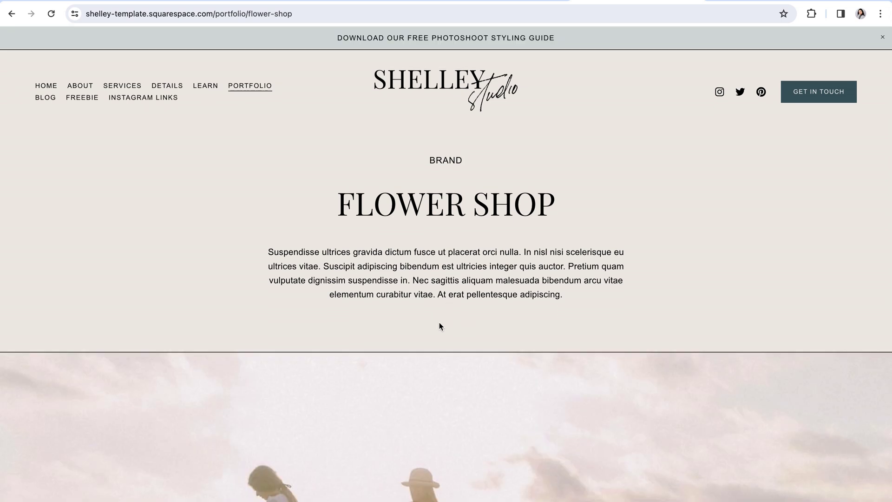
scroll(445, 328, down, 2)
scroll(443, 326, down, 2)
scroll(443, 326, down, 2)
scroll(442, 326, down, 2)
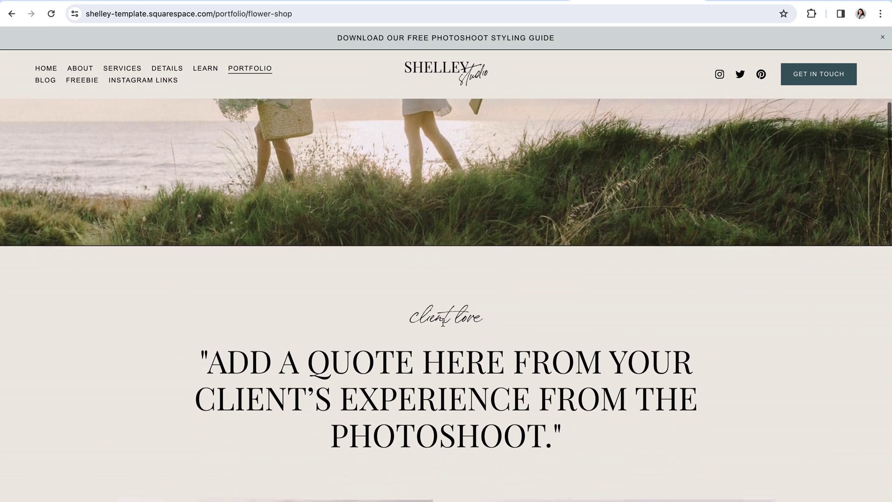
scroll(442, 326, down, 2)
scroll(443, 326, down, 2)
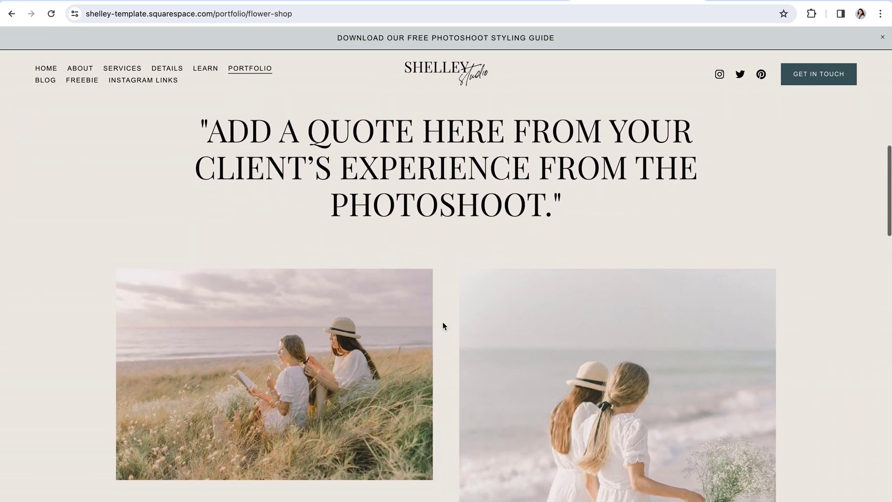
scroll(443, 326, down, 2)
scroll(442, 326, down, 2)
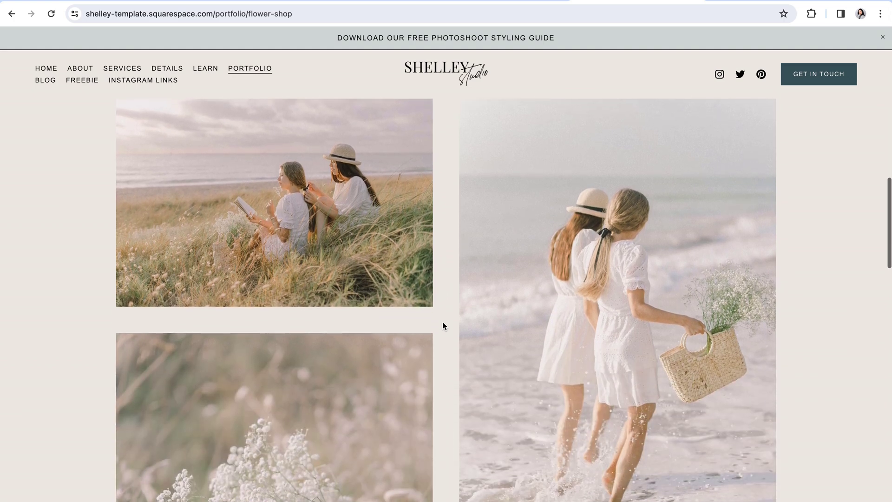
scroll(443, 325, down, 3)
scroll(442, 325, down, 2)
scroll(443, 326, down, 1)
scroll(442, 326, down, 2)
scroll(442, 325, down, 1)
scroll(443, 326, down, 2)
scroll(446, 320, down, 1)
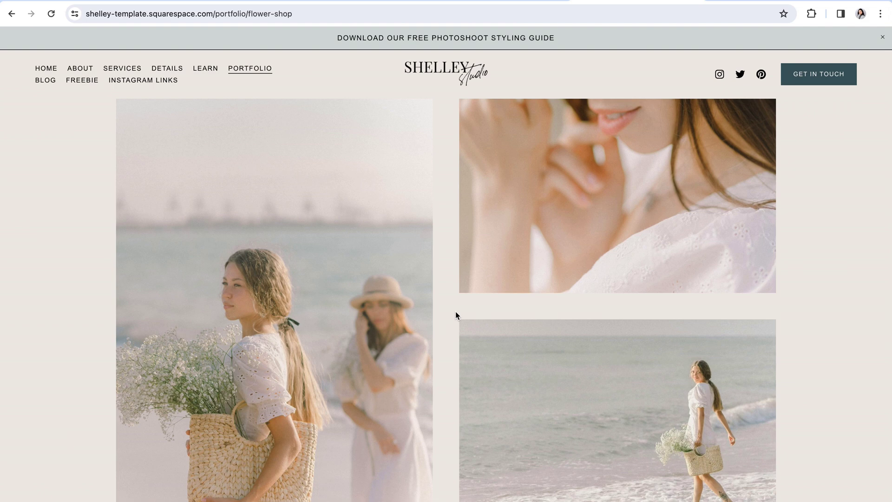
scroll(446, 311, up, 1)
scroll(445, 312, up, 1)
scroll(445, 313, up, 2)
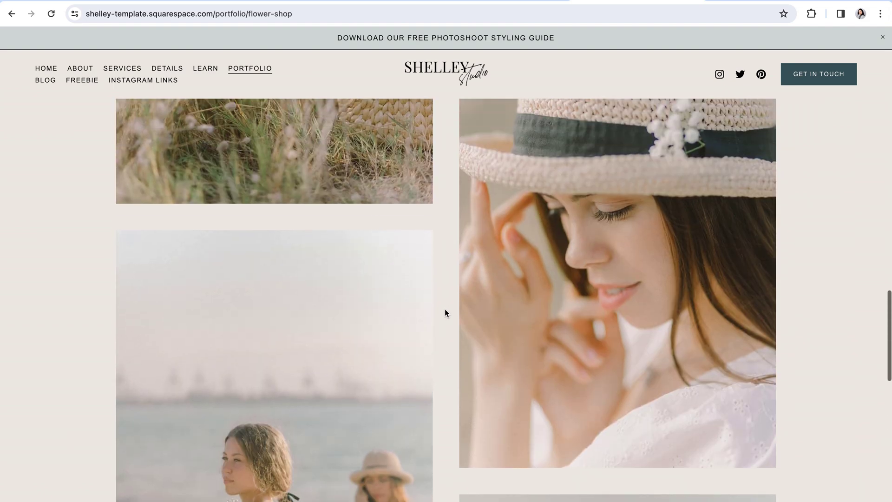
scroll(444, 312, up, 1)
scroll(445, 314, up, 2)
scroll(445, 313, up, 2)
scroll(446, 315, up, 1)
scroll(446, 311, up, 1)
scroll(446, 311, up, 2)
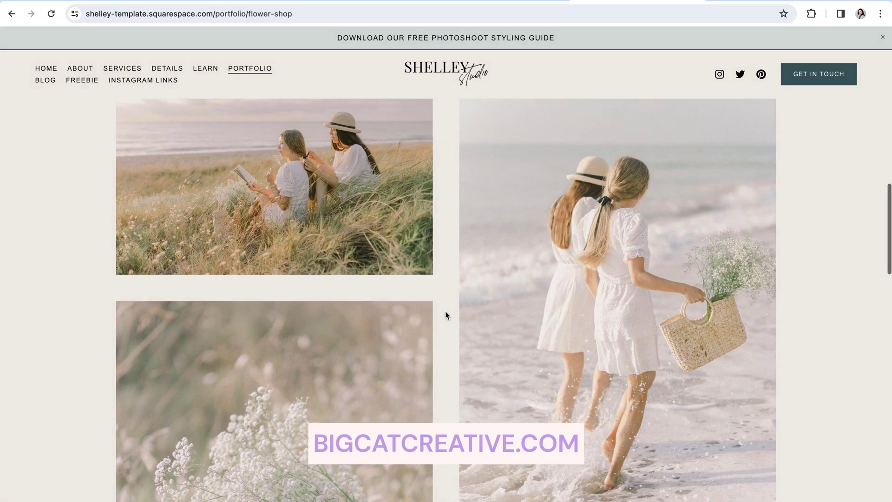
scroll(447, 311, up, 1)
scroll(446, 314, up, 1)
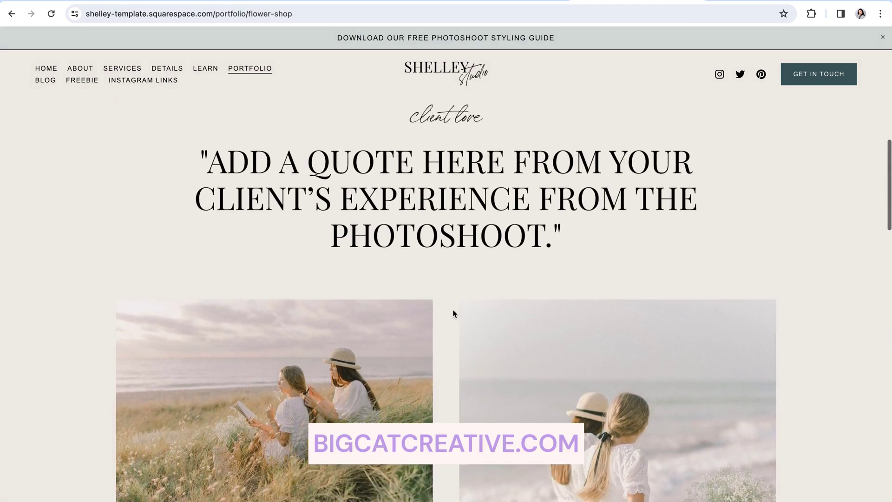